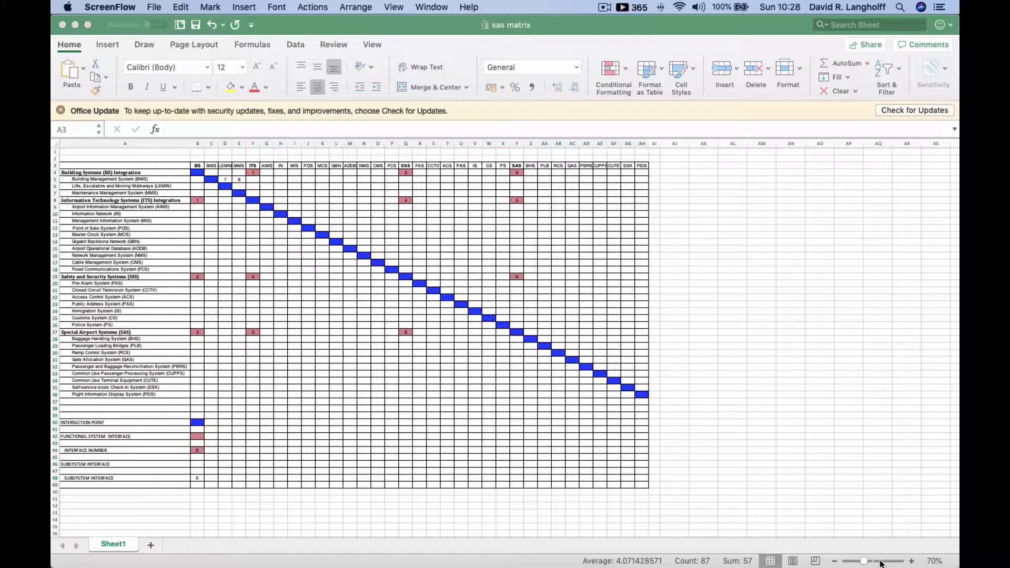
Step: Raise the matrix zoom from 70% to 179% so system names and codes are legible
{"action": "left_click", "coordinate": [881, 561]}
{"action": "left_click", "coordinate": [881, 562]}
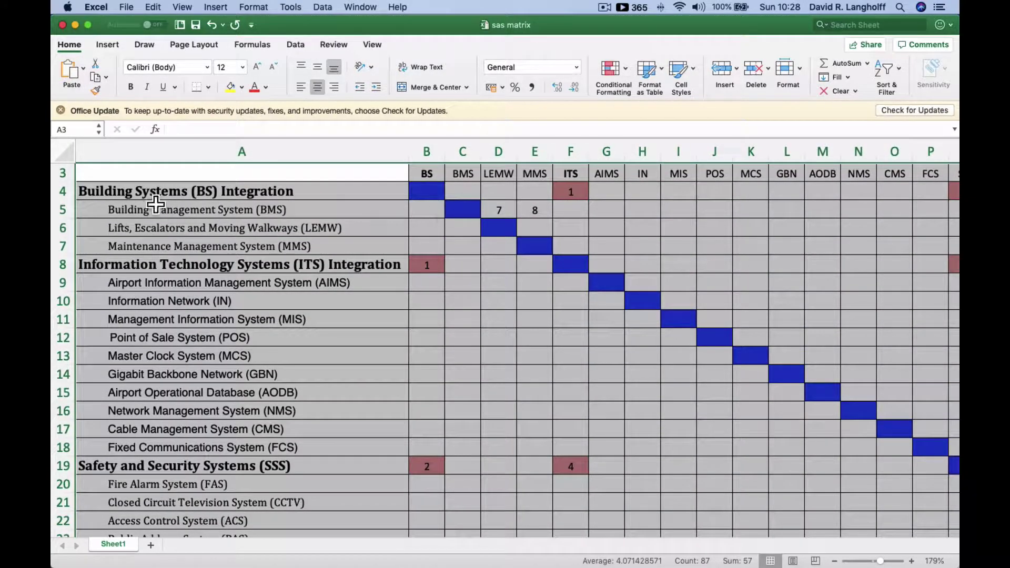
{"action": "scroll", "coordinate": [208, 298], "scroll_direction": "down", "scroll_amount": 13}
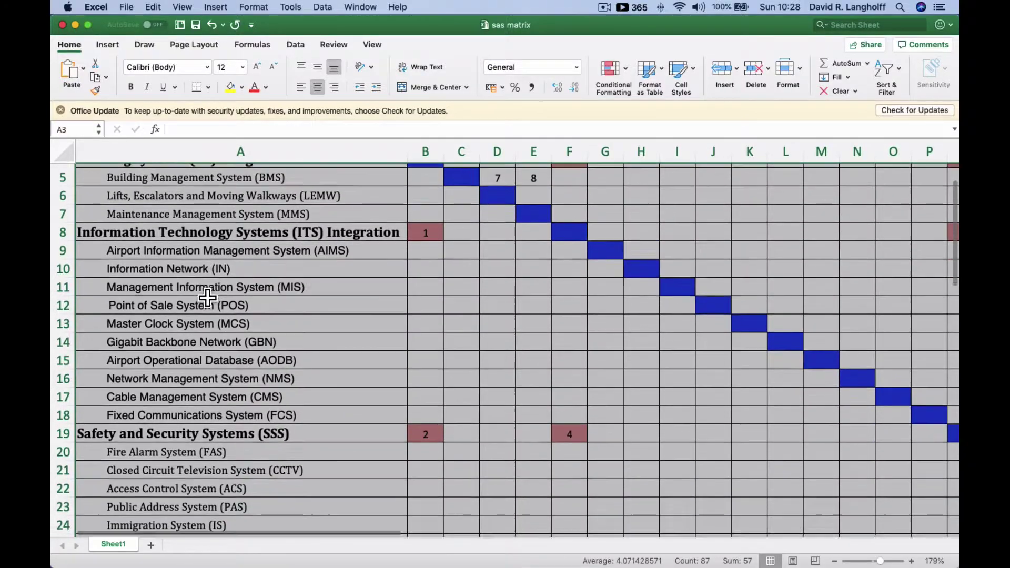
{"action": "scroll", "coordinate": [208, 298], "scroll_direction": "down", "scroll_amount": 16}
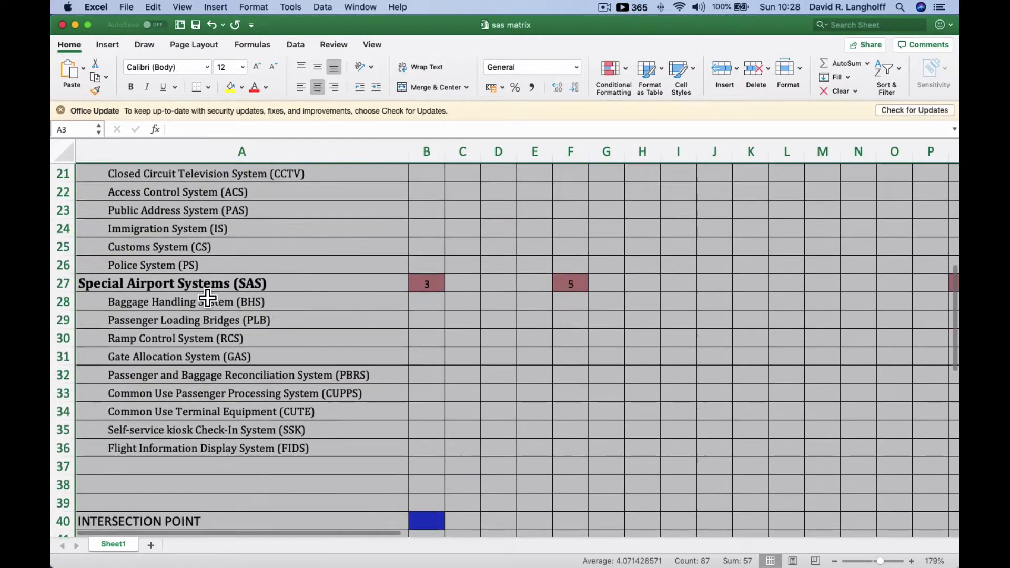
{"action": "scroll", "coordinate": [208, 298], "scroll_direction": "up", "scroll_amount": 20}
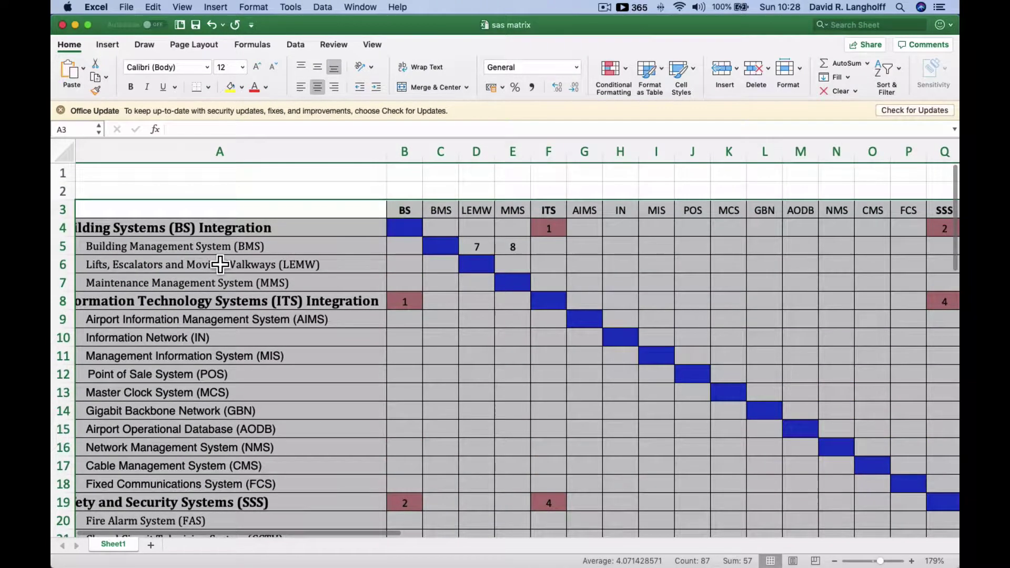
{"action": "scroll", "coordinate": [214, 240], "scroll_direction": "left", "scroll_amount": 2}
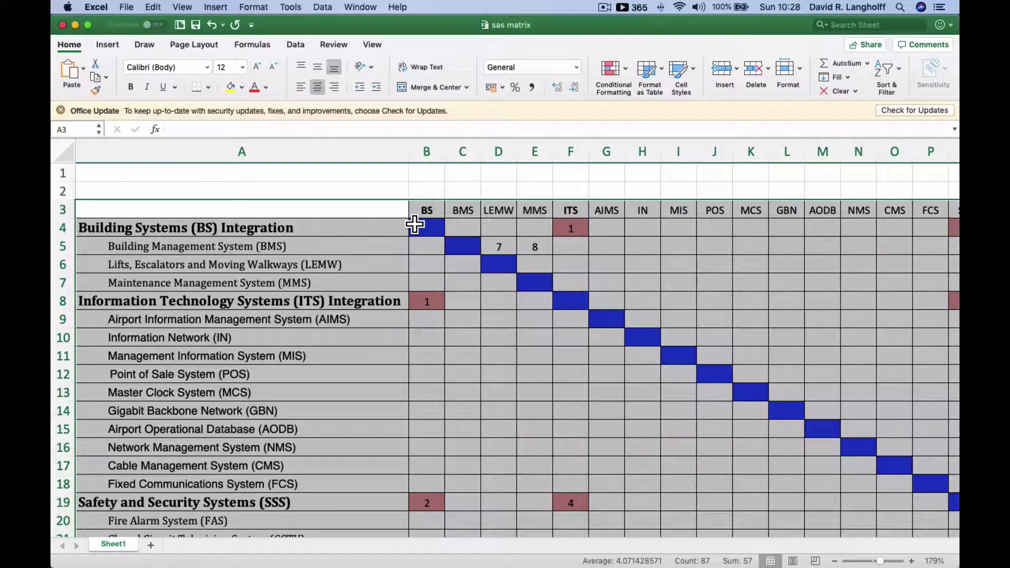
{"action": "scroll", "coordinate": [432, 211], "scroll_direction": "right", "scroll_amount": 3}
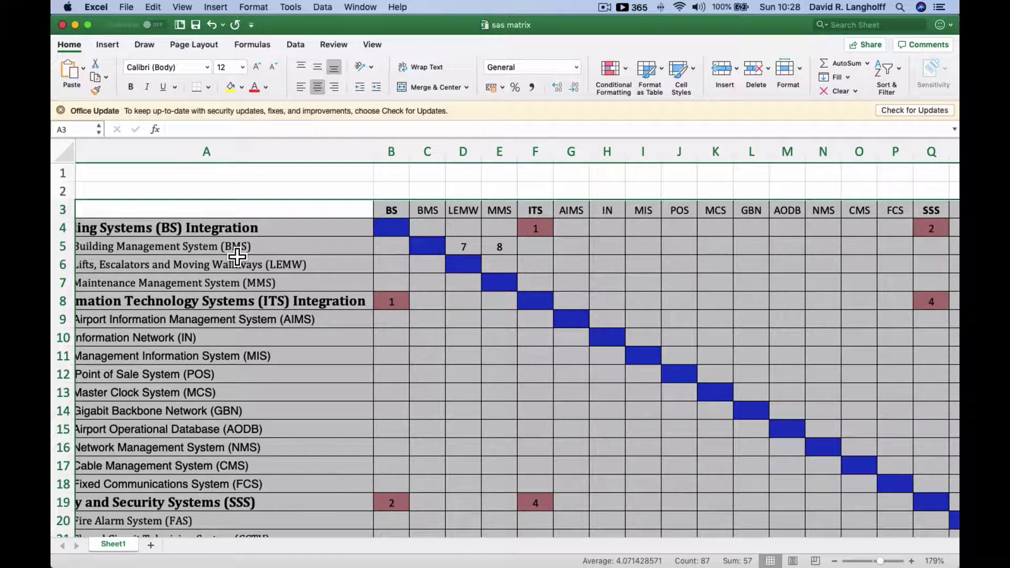
{"action": "scroll", "coordinate": [219, 256], "scroll_direction": "left", "scroll_amount": 3}
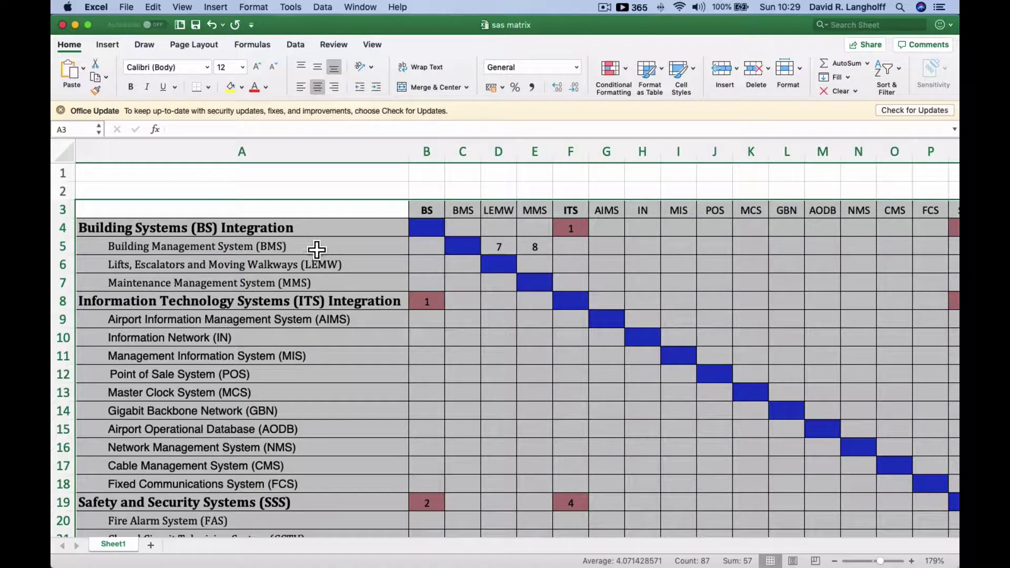
{"action": "left_click_drag", "start_coordinate": [79, 253], "coordinate": [76, 258]}
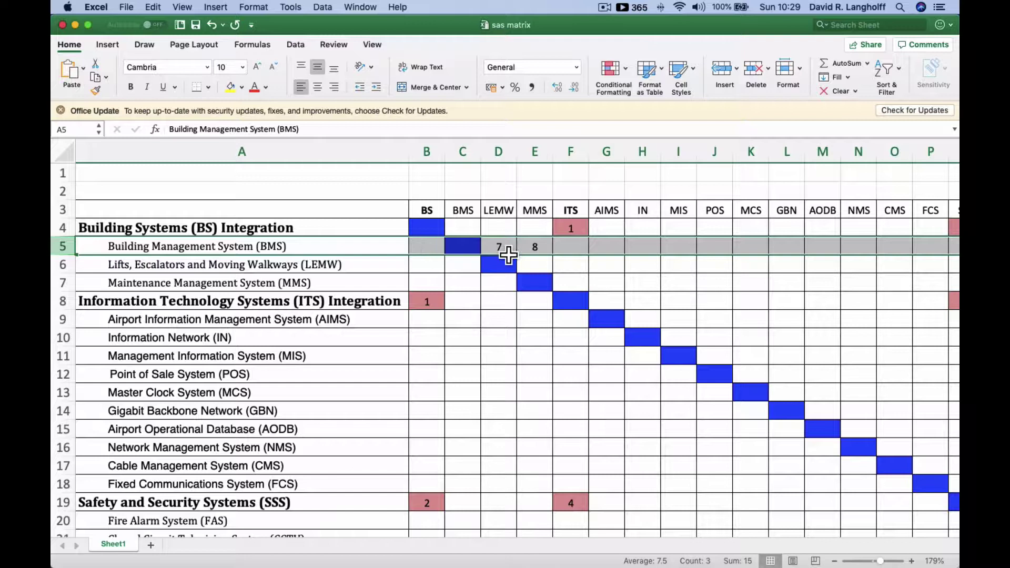
{"action": "left_click", "coordinate": [511, 254]}
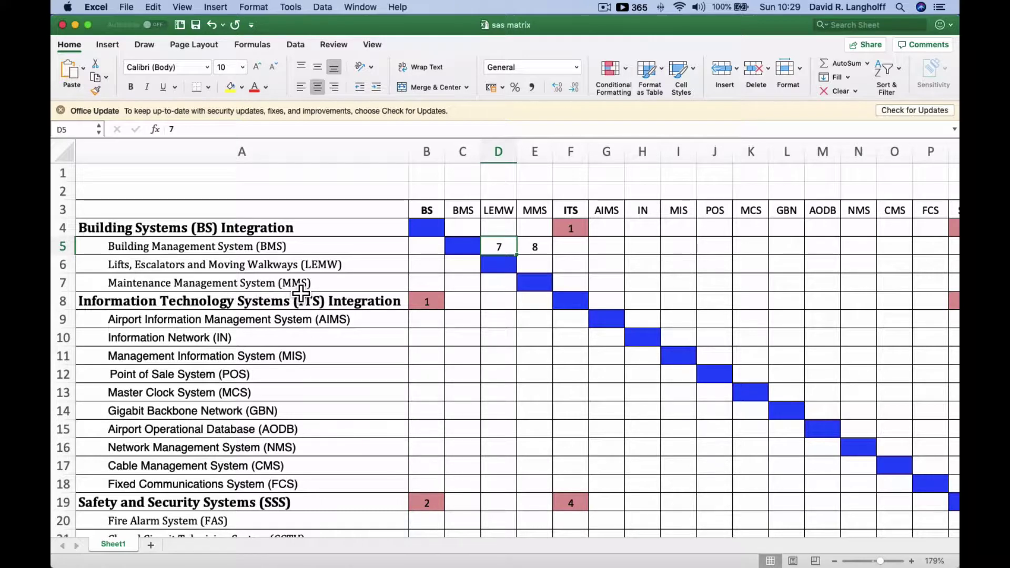
{"action": "scroll", "coordinate": [302, 293], "scroll_direction": "right", "scroll_amount": 10}
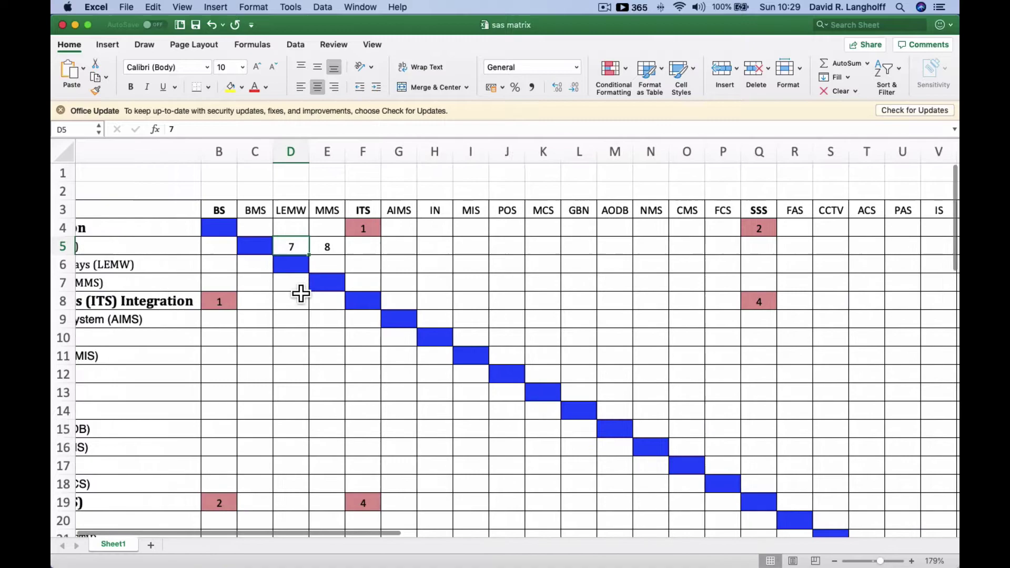
{"action": "scroll", "coordinate": [301, 293], "scroll_direction": "right", "scroll_amount": 12}
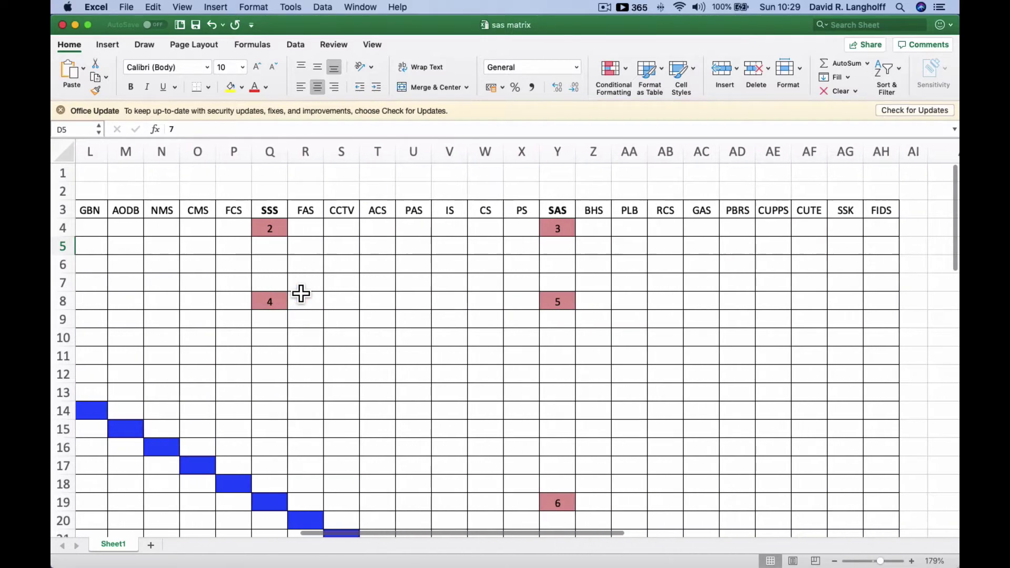
{"action": "scroll", "coordinate": [302, 293], "scroll_direction": "left", "scroll_amount": 15}
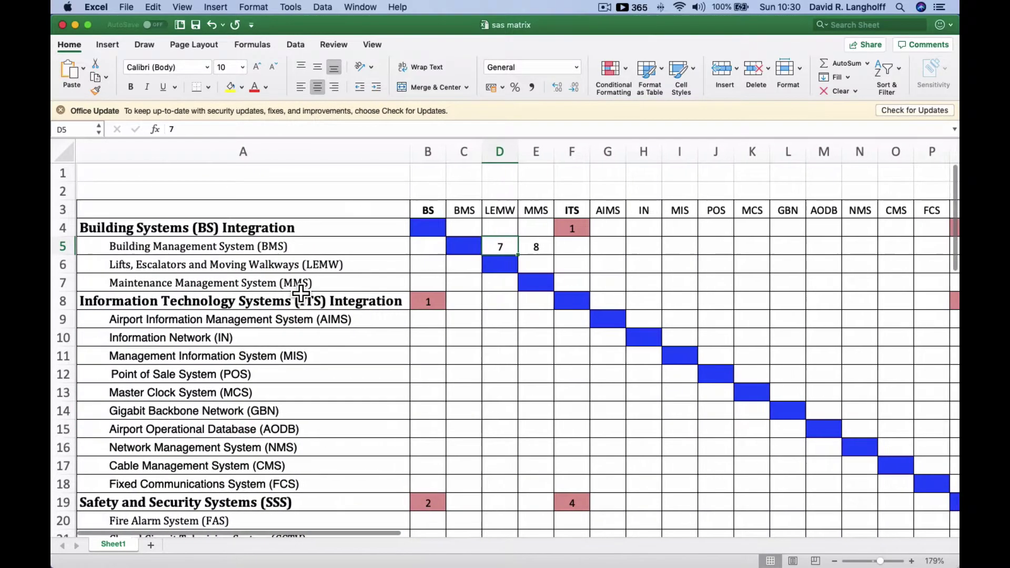
{"action": "scroll", "coordinate": [302, 293], "scroll_direction": "down", "scroll_amount": 3}
{"action": "scroll", "coordinate": [302, 293], "scroll_direction": "down", "scroll_amount": 7}
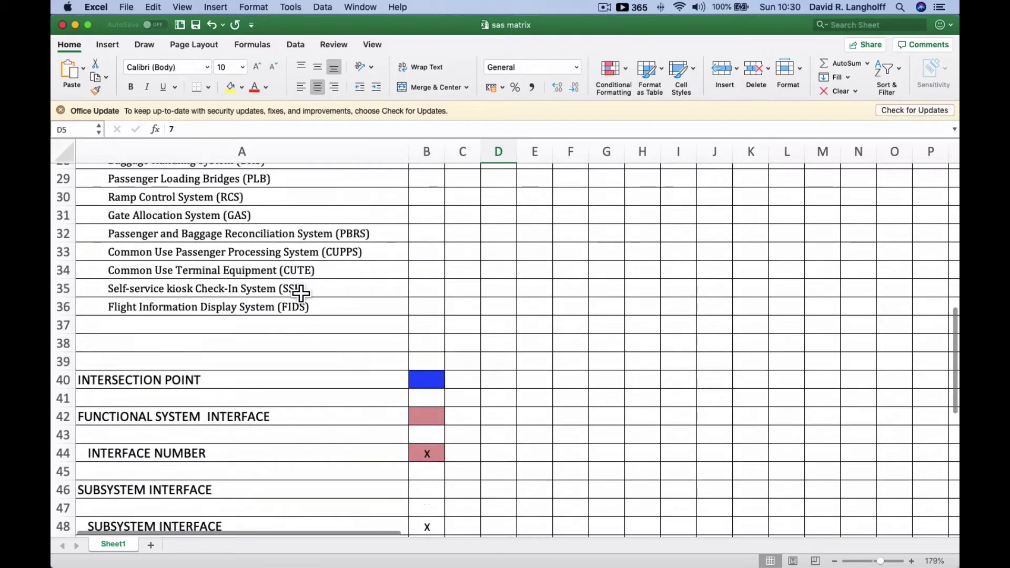
{"action": "scroll", "coordinate": [302, 293], "scroll_direction": "up", "scroll_amount": 5}
{"action": "scroll", "coordinate": [301, 293], "scroll_direction": "up", "scroll_amount": 4}
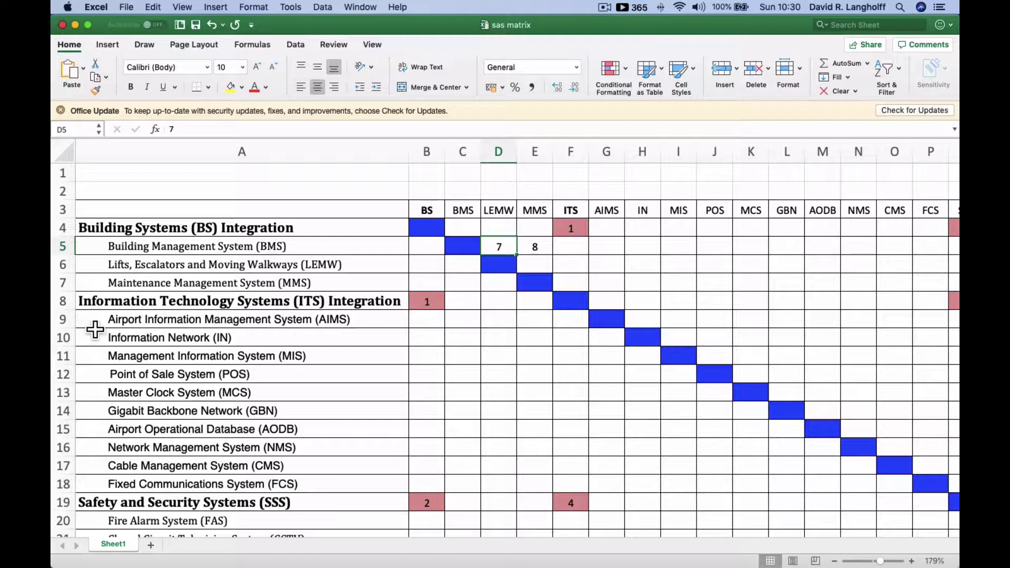
{"action": "left_click", "coordinate": [63, 320]}
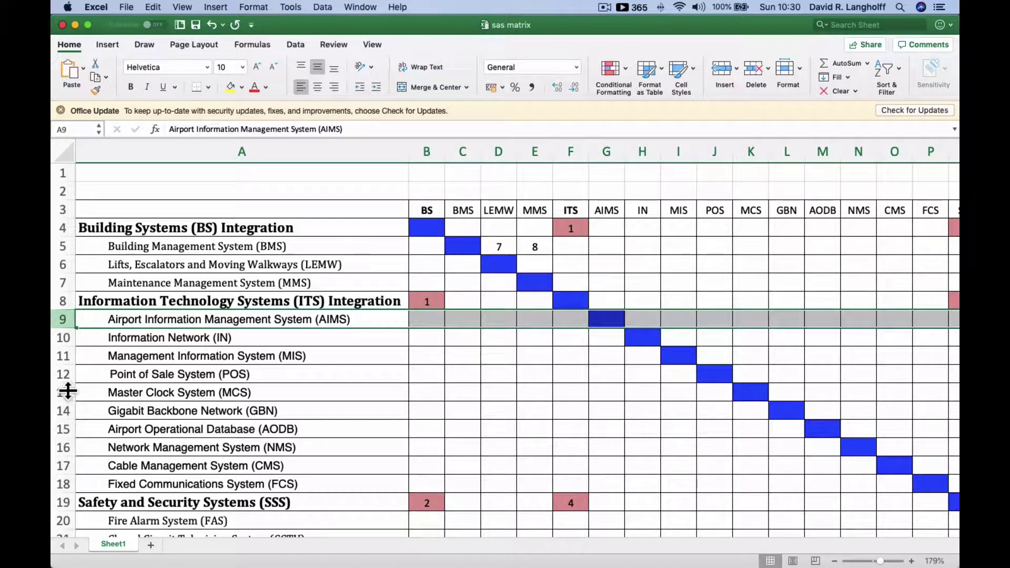
{"action": "left_click", "coordinate": [69, 415]}
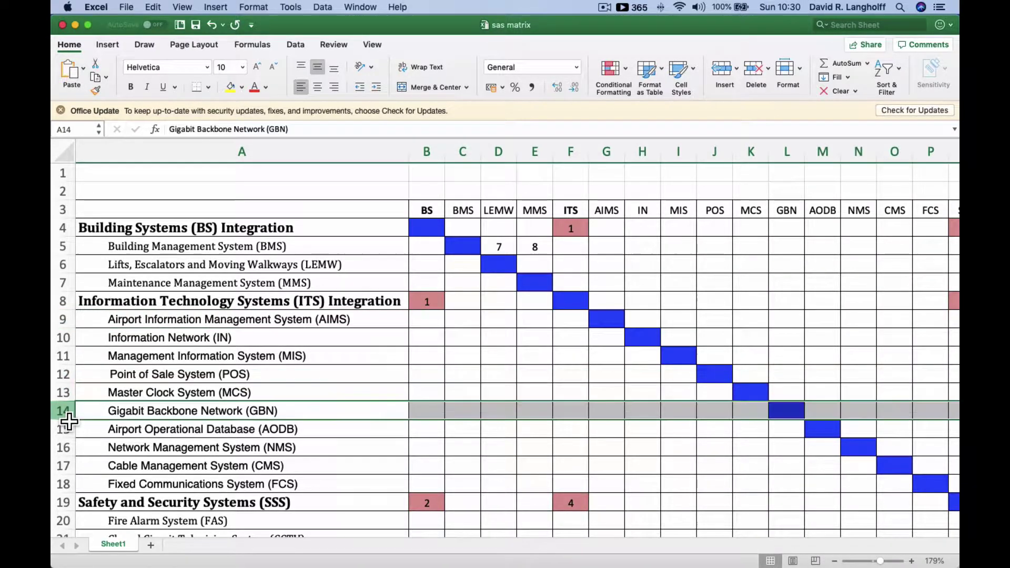
{"action": "left_click", "coordinate": [585, 420]}
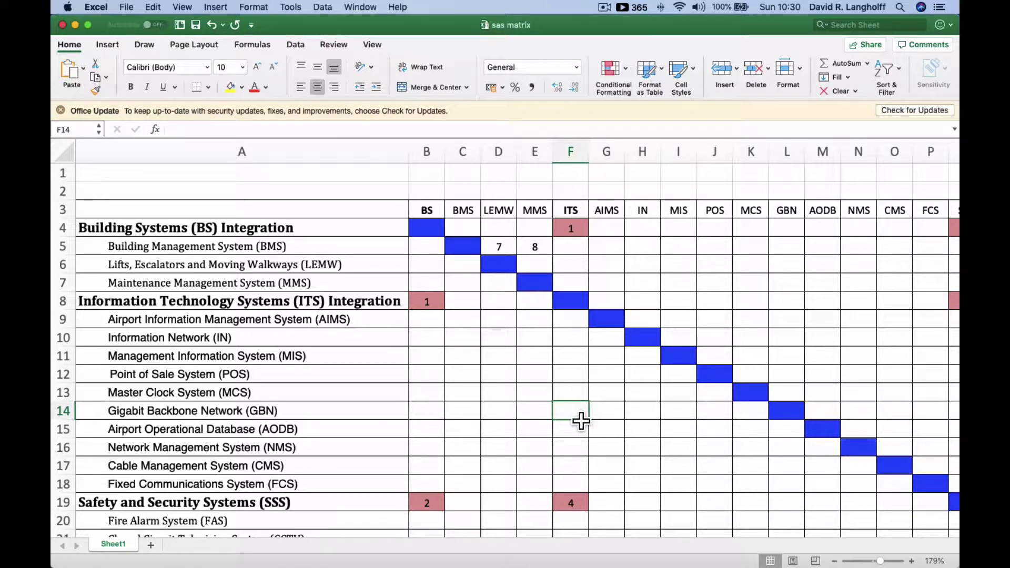
Step: Enter AA in cell F14 (GBN row, ITS column) and in cell L8 (ITS row, GBN column)
{"action": "type", "text": "aa"}
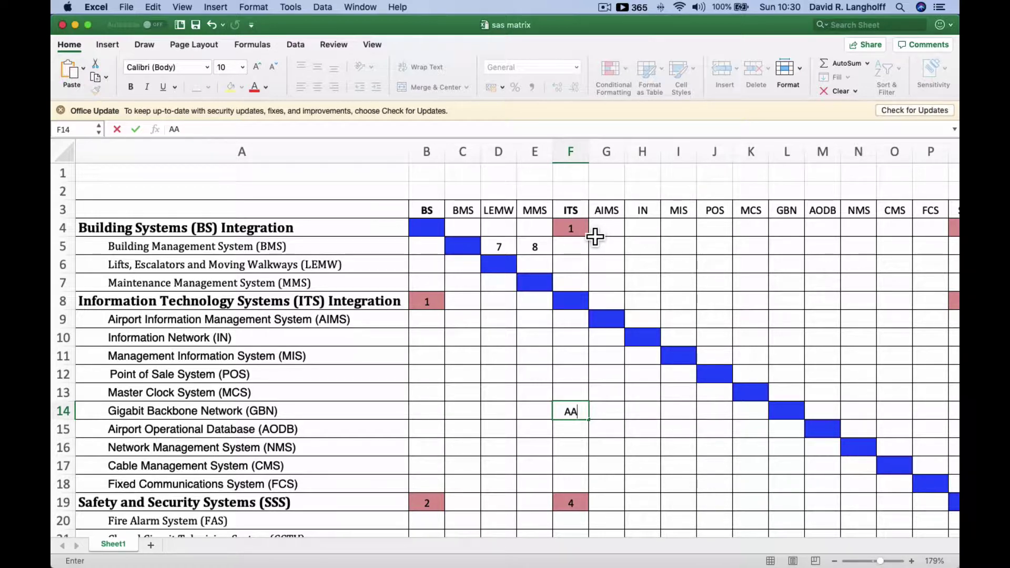
{"action": "scroll", "coordinate": [298, 421], "scroll_direction": "right", "scroll_amount": 1}
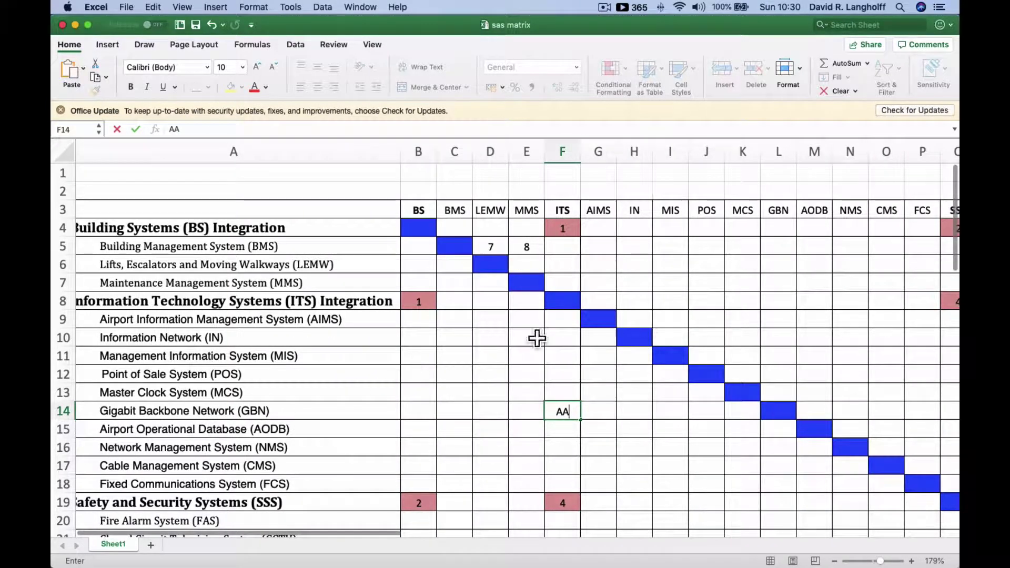
{"action": "left_click", "coordinate": [782, 160]}
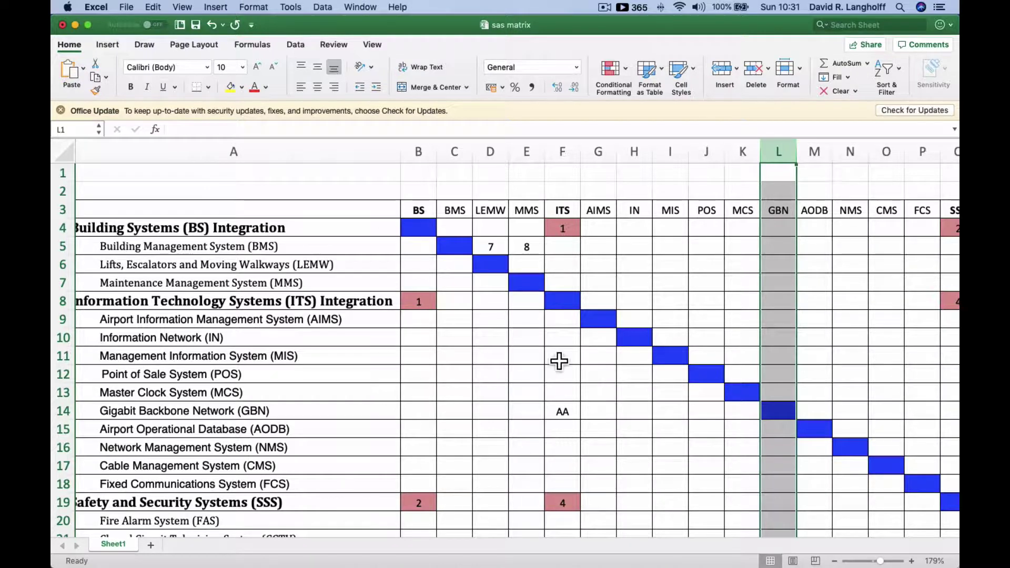
{"action": "left_click", "coordinate": [791, 310]}
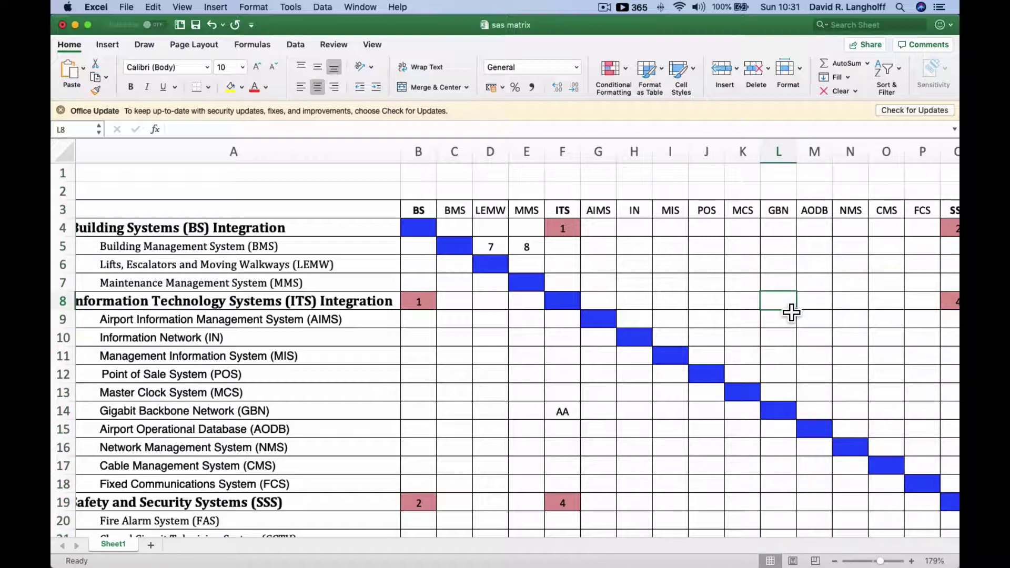
{"action": "type", "text": "AA"}
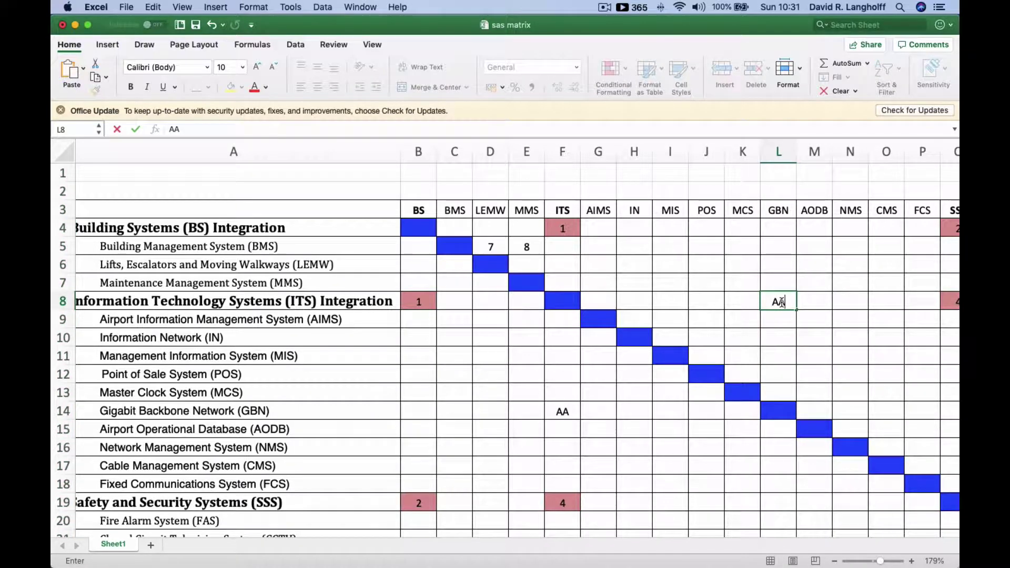
{"action": "scroll", "coordinate": [379, 408], "scroll_direction": "left", "scroll_amount": 2}
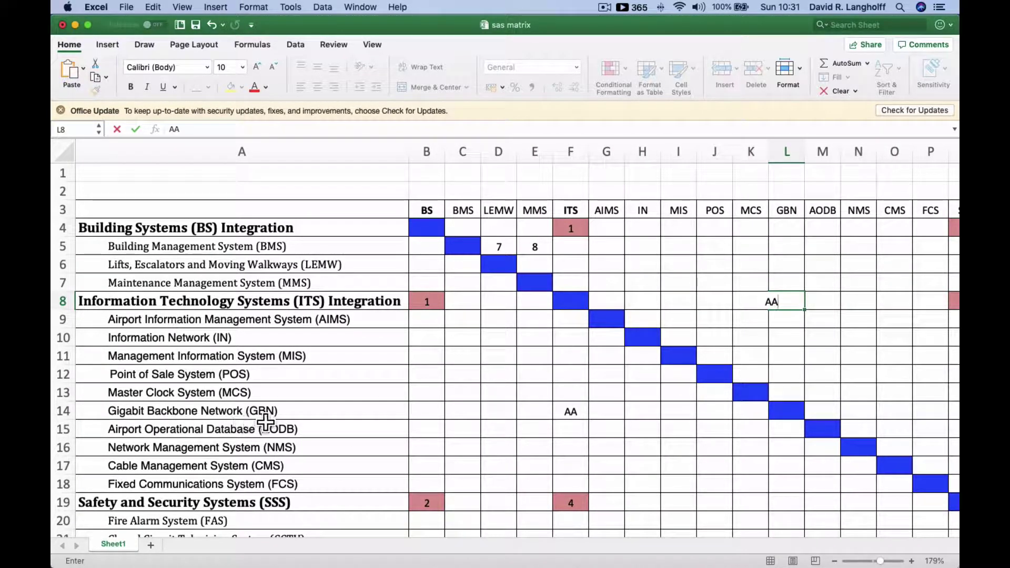
{"action": "left_click", "coordinate": [858, 321]}
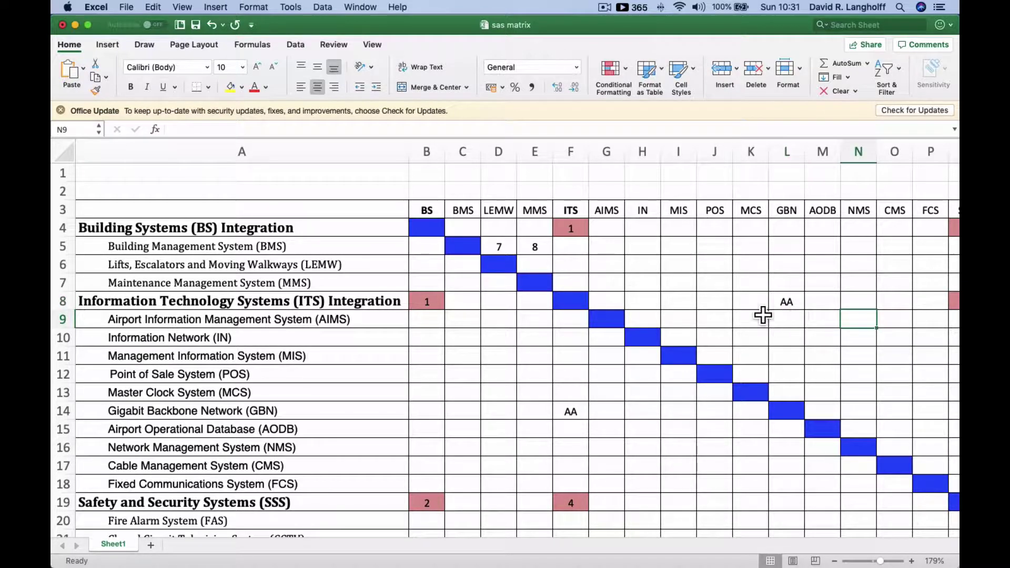
Step: Enter BB in cell F18 (FCS row, ITS column) and in cell P8 (ITS row, FCS column)
{"action": "left_click", "coordinate": [585, 491]}
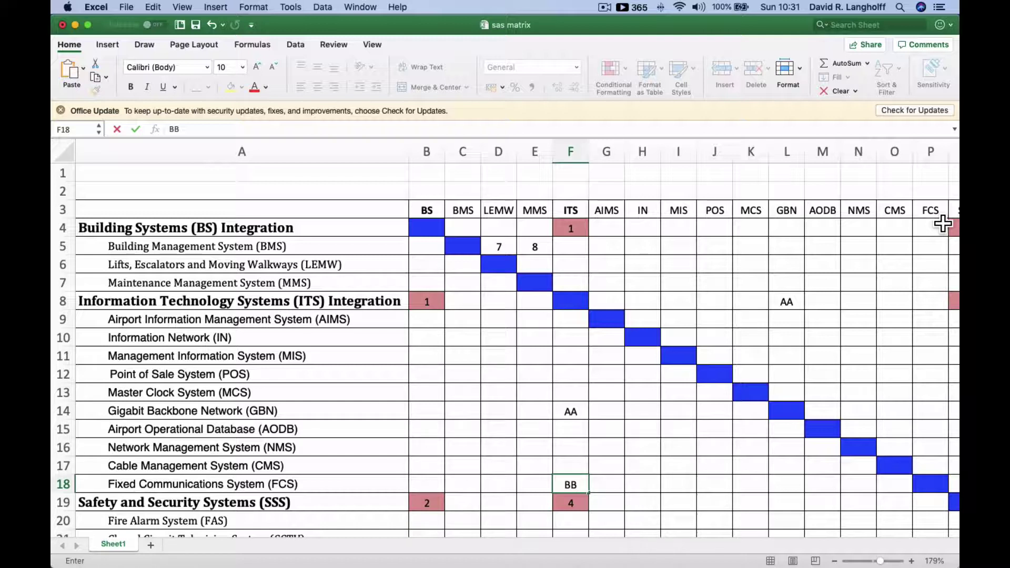
{"action": "left_click", "coordinate": [938, 310]}
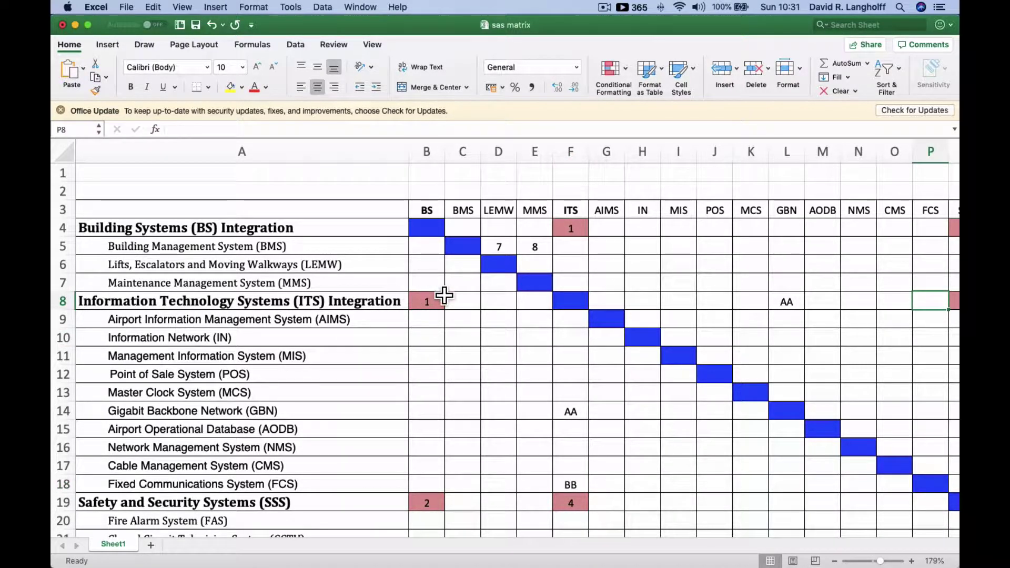
{"action": "type", "text": "B"}
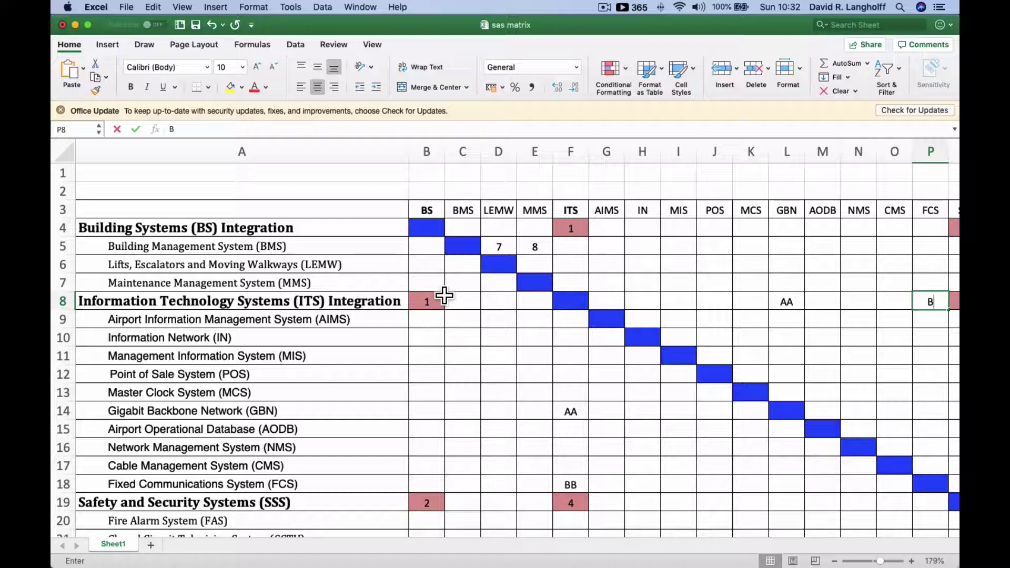
{"action": "type", "text": "B"}
{"action": "left_click", "coordinate": [452, 339]}
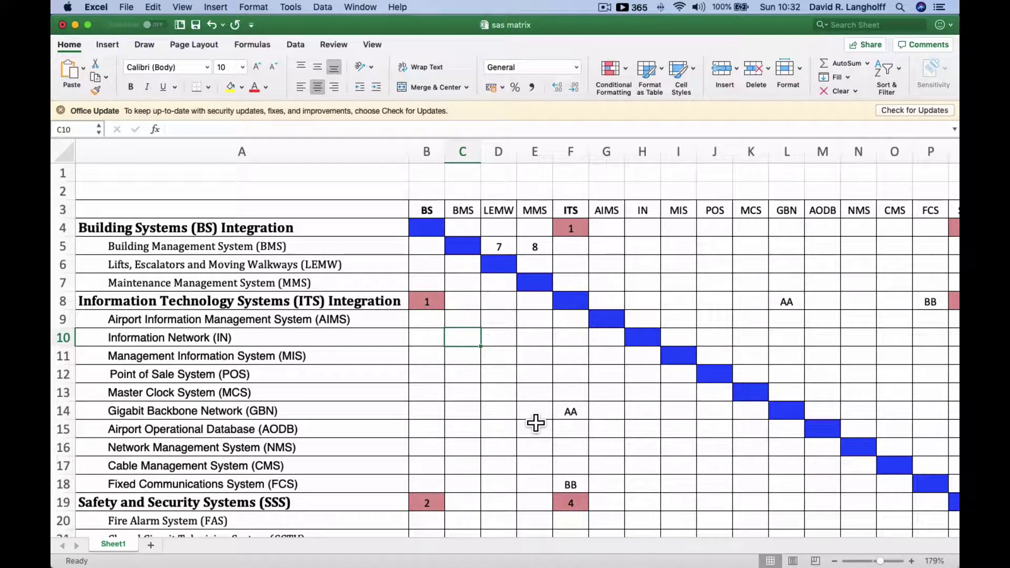
{"action": "left_click", "coordinate": [795, 218]}
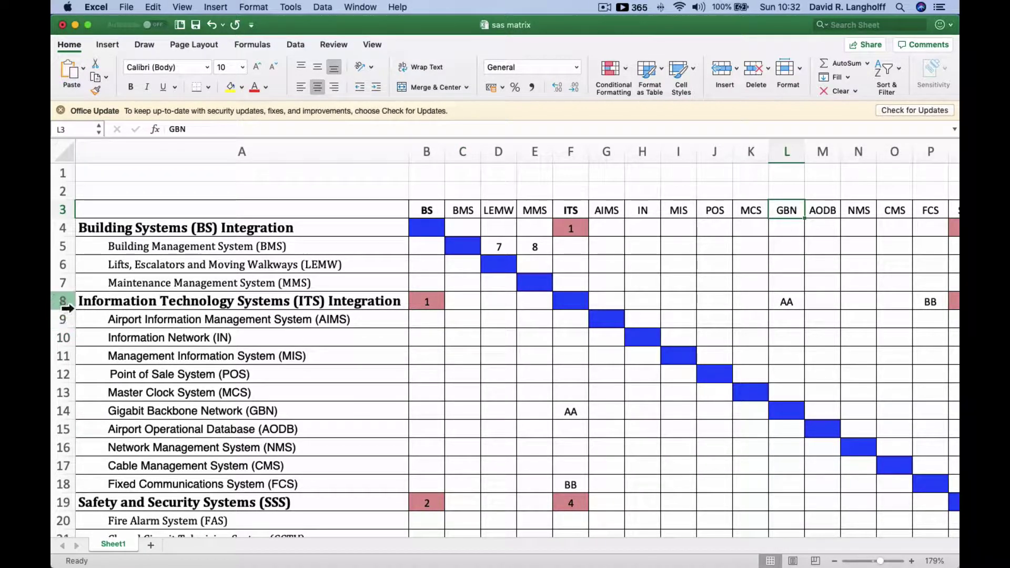
{"action": "left_click", "coordinate": [801, 308]}
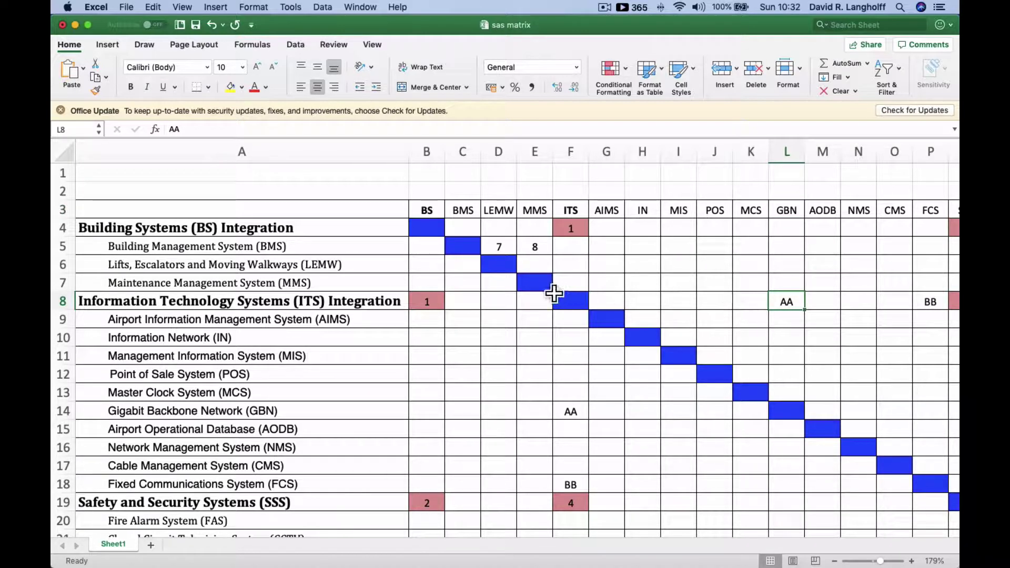
{"action": "scroll", "coordinate": [553, 292], "scroll_direction": "down", "scroll_amount": 8}
{"action": "scroll", "coordinate": [554, 294], "scroll_direction": "down", "scroll_amount": 3}
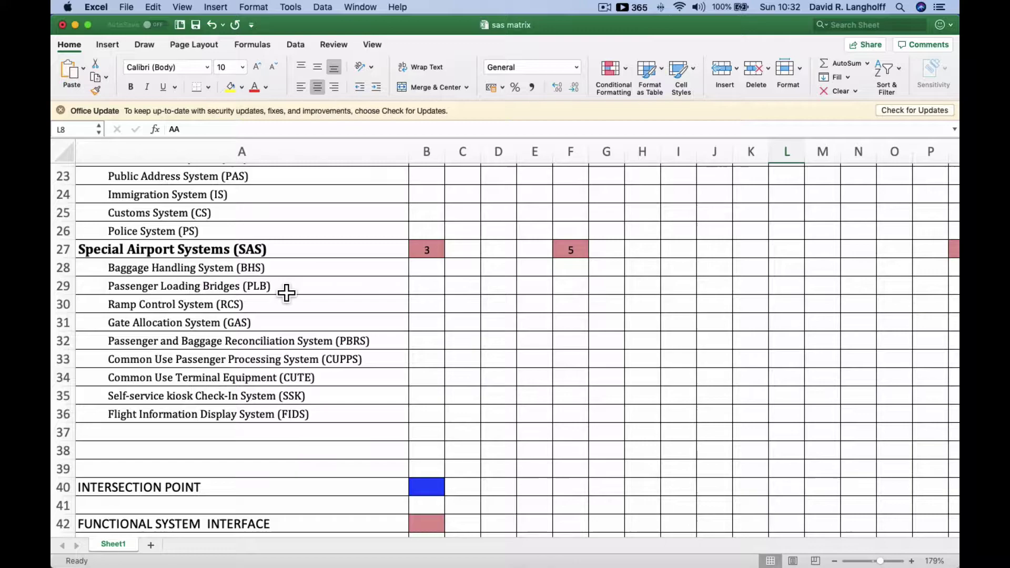
{"action": "scroll", "coordinate": [287, 293], "scroll_direction": "up", "scroll_amount": 10}
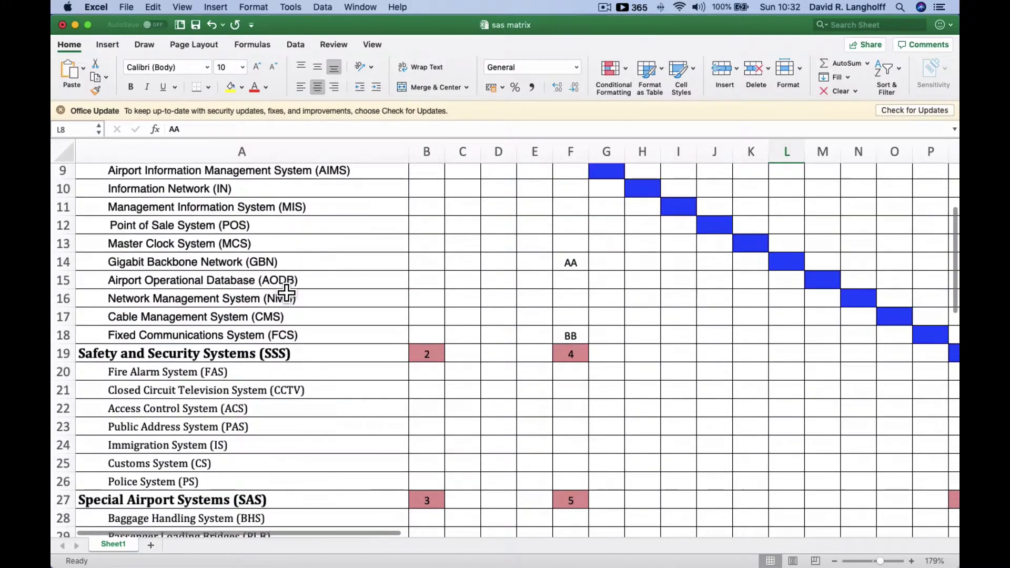
{"action": "scroll", "coordinate": [287, 293], "scroll_direction": "down", "scroll_amount": 7}
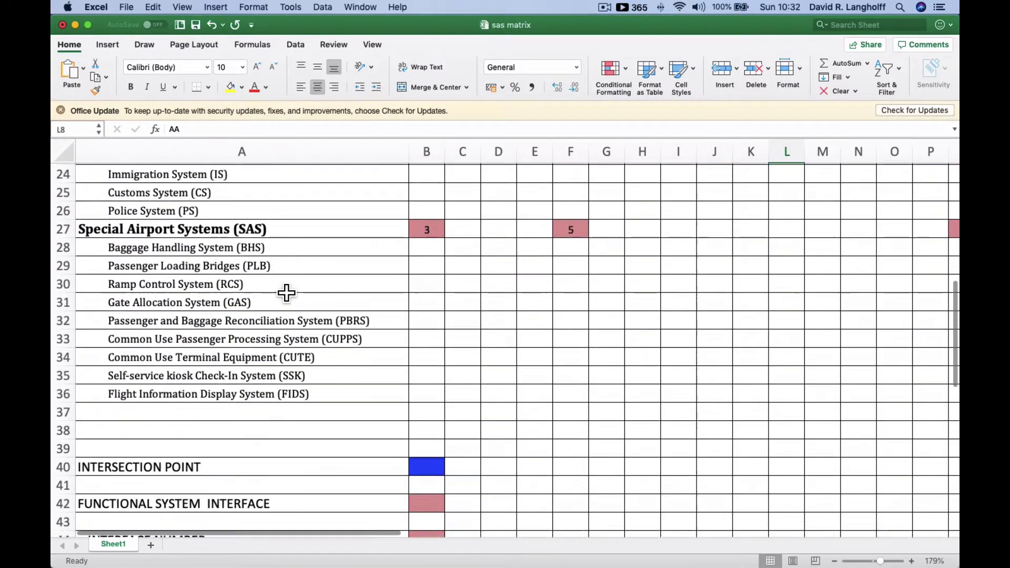
{"action": "scroll", "coordinate": [287, 294], "scroll_direction": "up", "scroll_amount": 1}
{"action": "scroll", "coordinate": [286, 294], "scroll_direction": "up", "scroll_amount": 10}
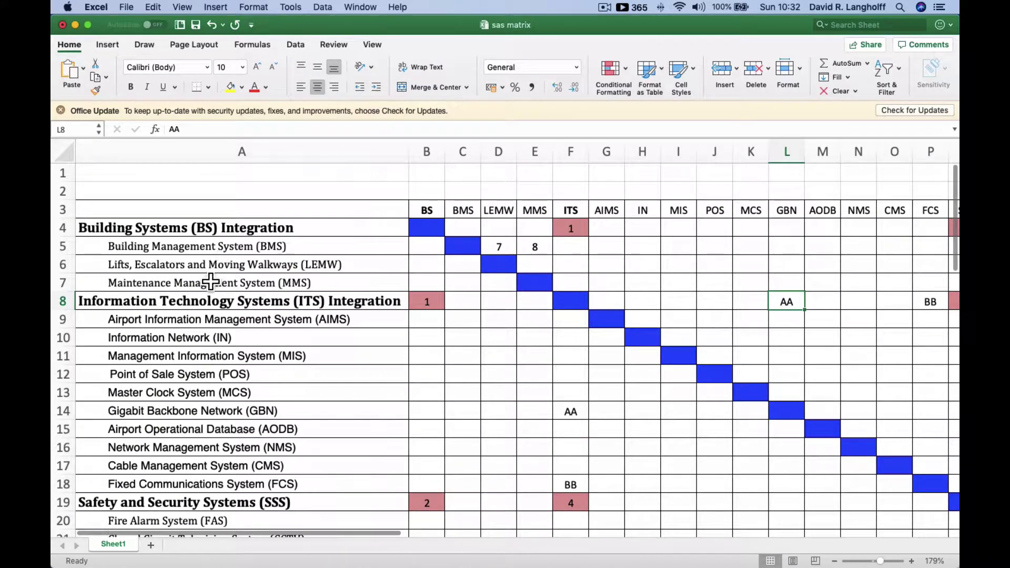
{"action": "scroll", "coordinate": [279, 314], "scroll_direction": "down", "scroll_amount": 4}
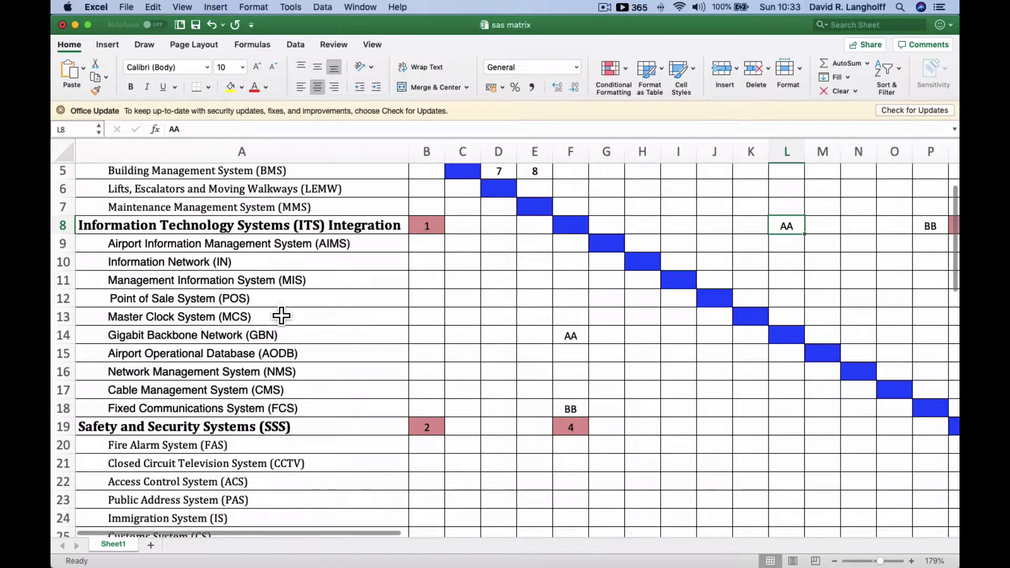
{"action": "scroll", "coordinate": [282, 315], "scroll_direction": "down", "scroll_amount": 2}
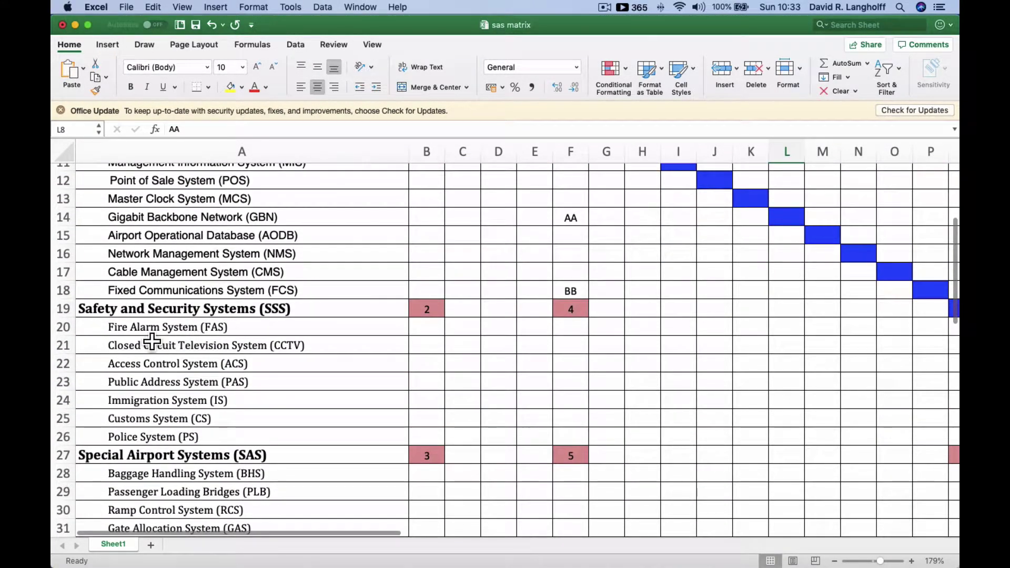
{"action": "left_click", "coordinate": [68, 329]}
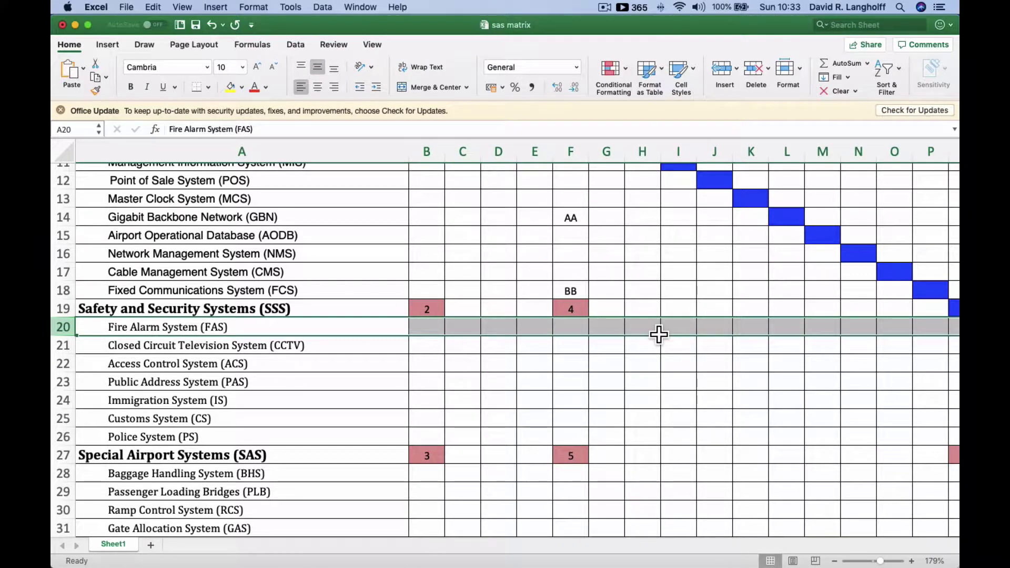
{"action": "scroll", "coordinate": [659, 334], "scroll_direction": "up", "scroll_amount": 6}
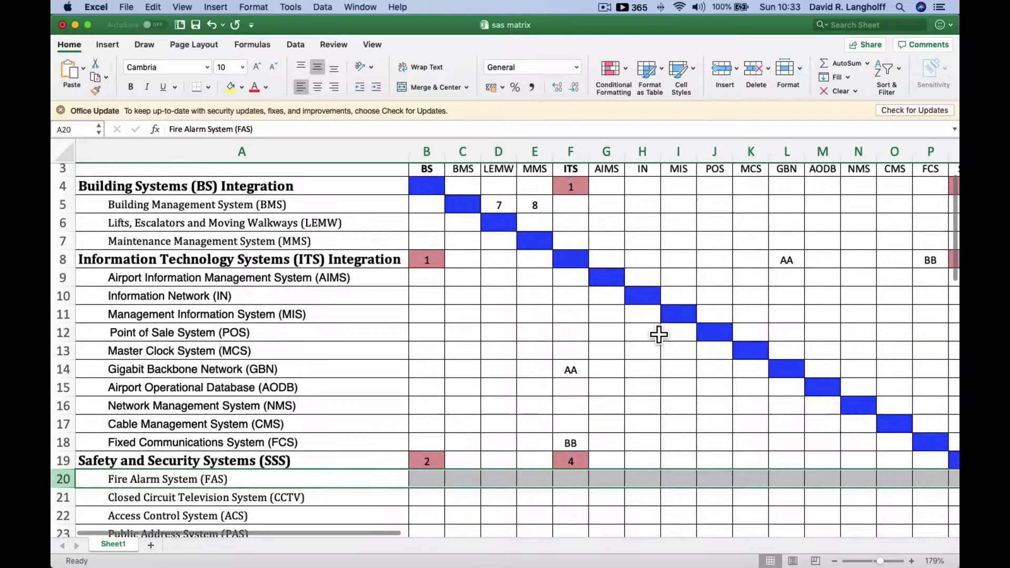
{"action": "scroll", "coordinate": [659, 334], "scroll_direction": "down", "scroll_amount": 2}
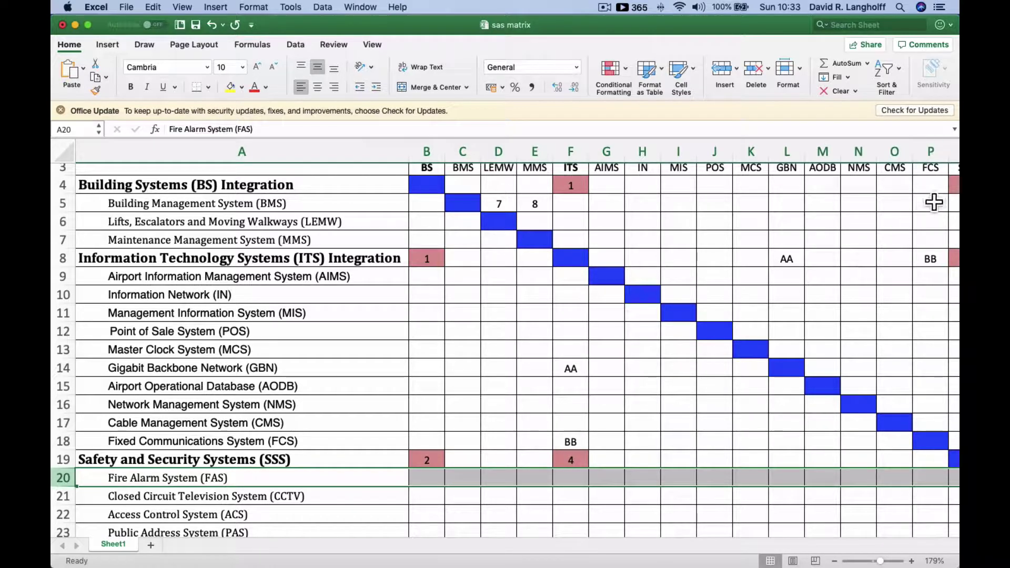
{"action": "left_click", "coordinate": [937, 170]}
{"action": "left_click_drag", "start_coordinate": [937, 176], "coordinate": [894, 502]}
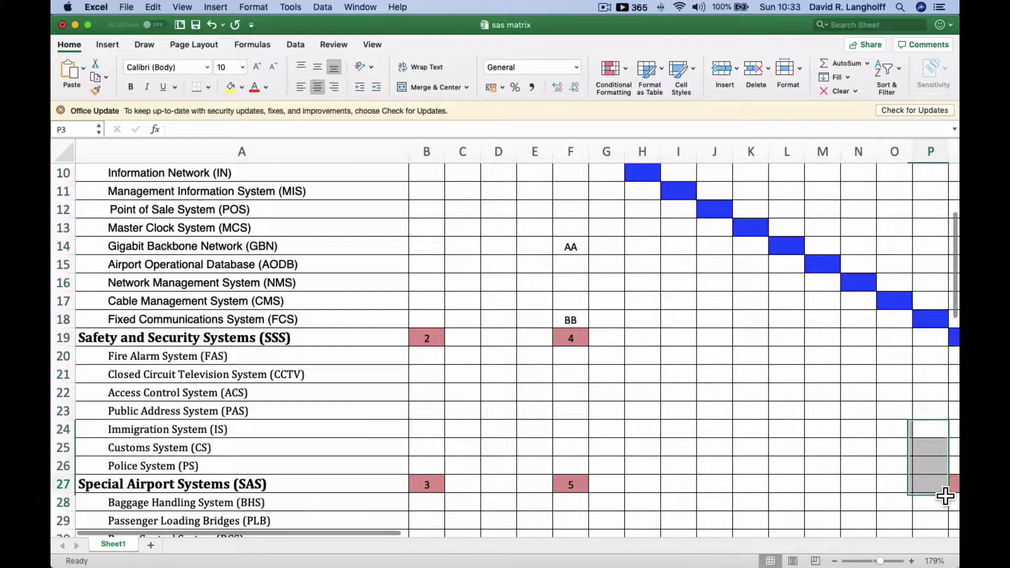
{"action": "left_click", "coordinate": [931, 484]}
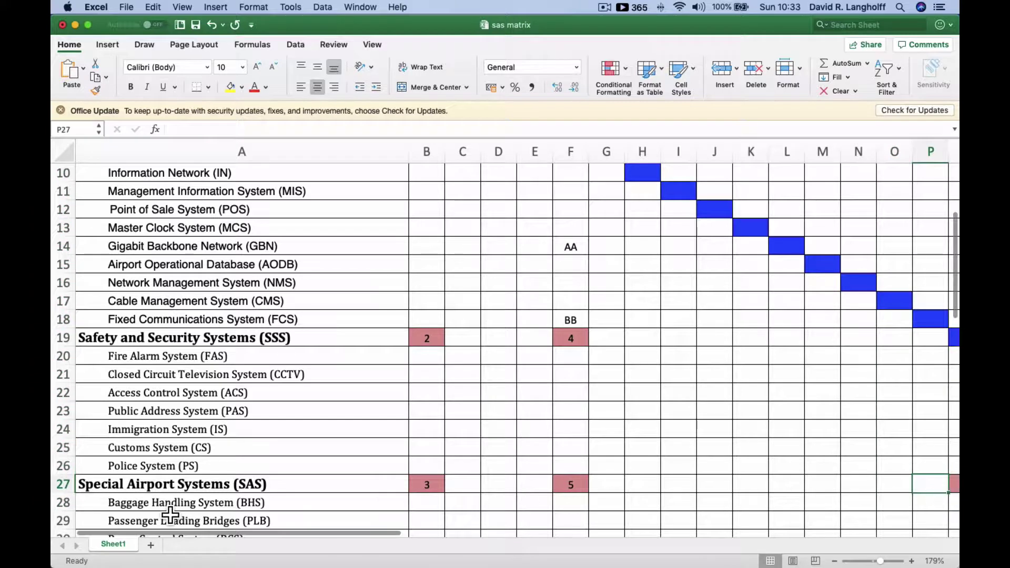
{"action": "left_click", "coordinate": [279, 382]}
{"action": "left_click", "coordinate": [66, 380]}
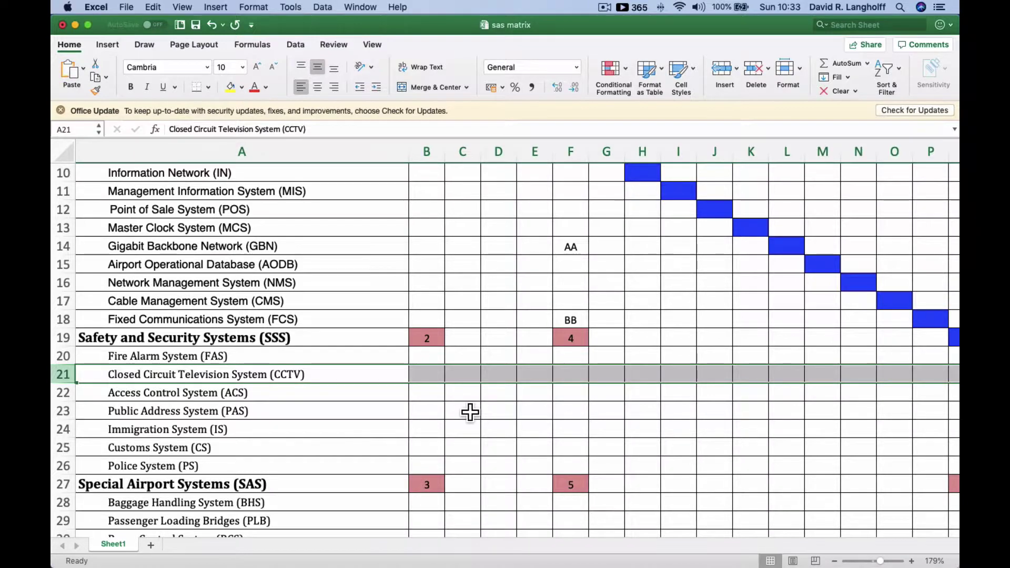
{"action": "scroll", "coordinate": [470, 412], "scroll_direction": "right", "scroll_amount": 6}
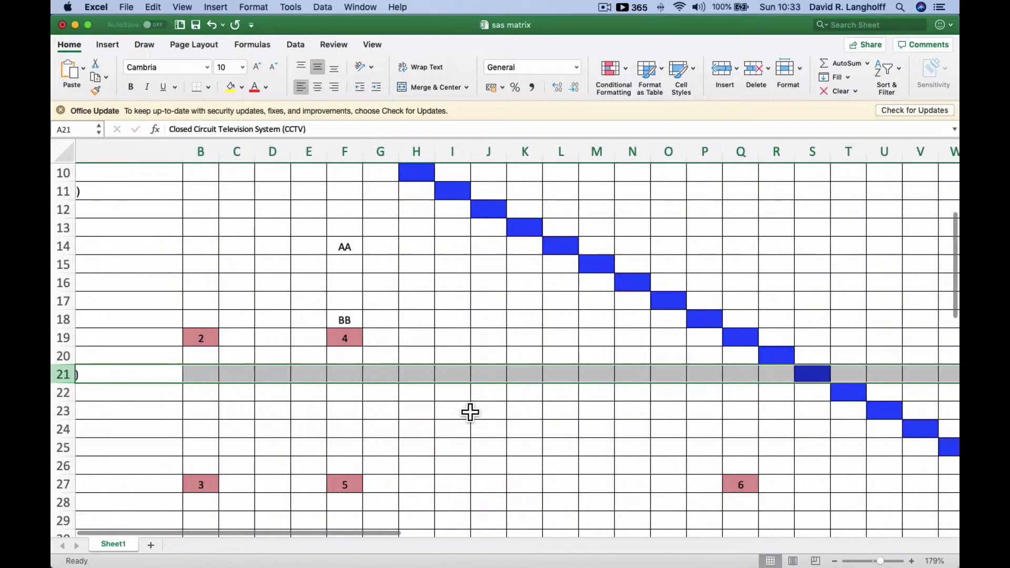
{"action": "scroll", "coordinate": [470, 412], "scroll_direction": "right", "scroll_amount": 3}
{"action": "scroll", "coordinate": [471, 413], "scroll_direction": "up", "scroll_amount": 3}
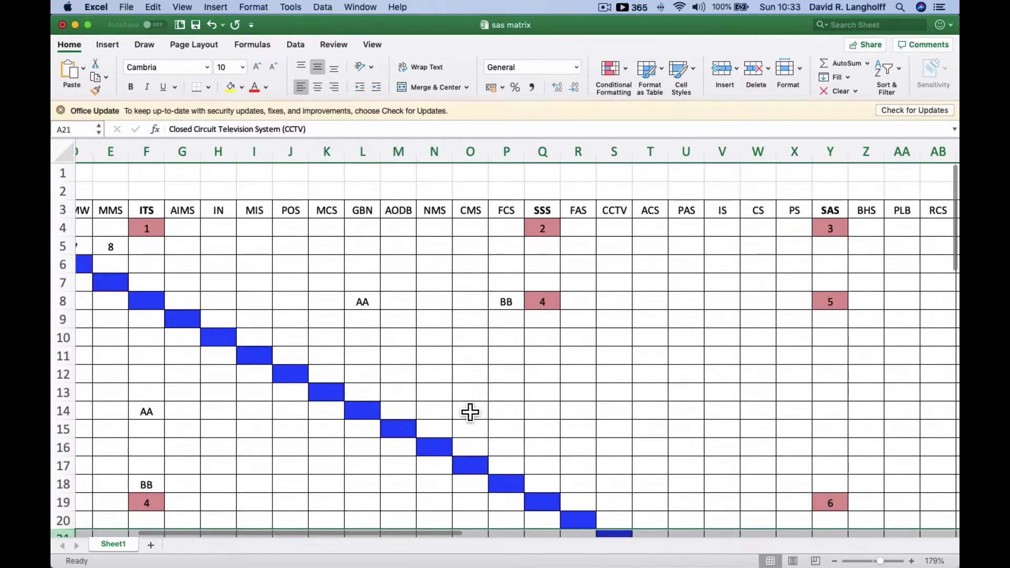
{"action": "scroll", "coordinate": [316, 234], "scroll_direction": "down", "scroll_amount": 5}
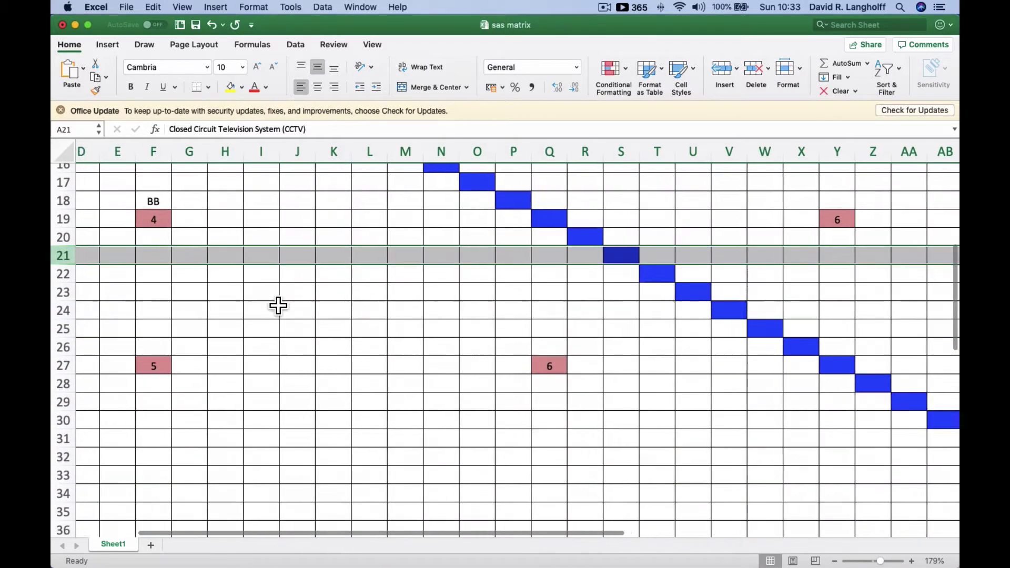
{"action": "scroll", "coordinate": [278, 306], "scroll_direction": "left", "scroll_amount": 5}
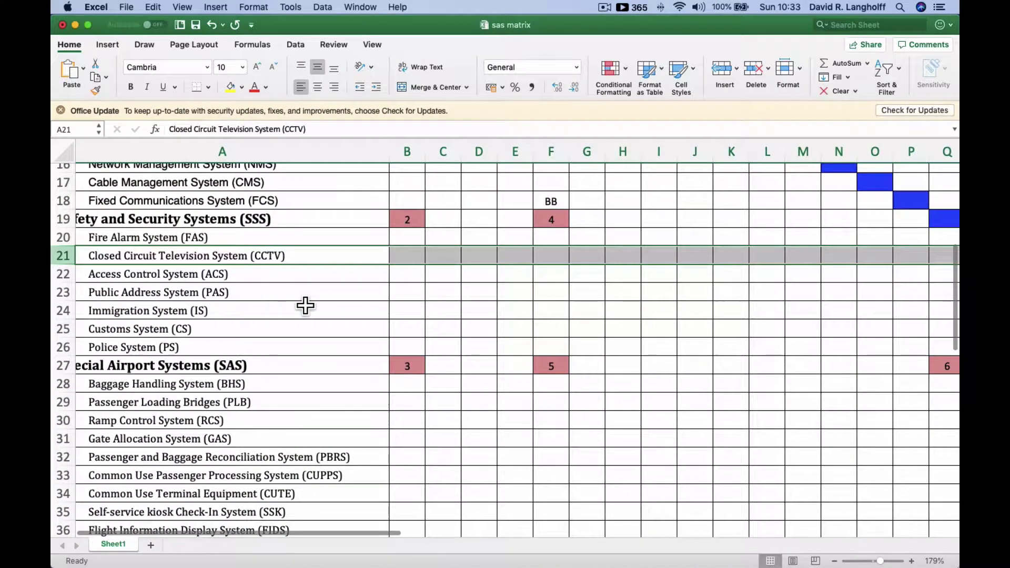
{"action": "scroll", "coordinate": [326, 307], "scroll_direction": "up", "scroll_amount": 3}
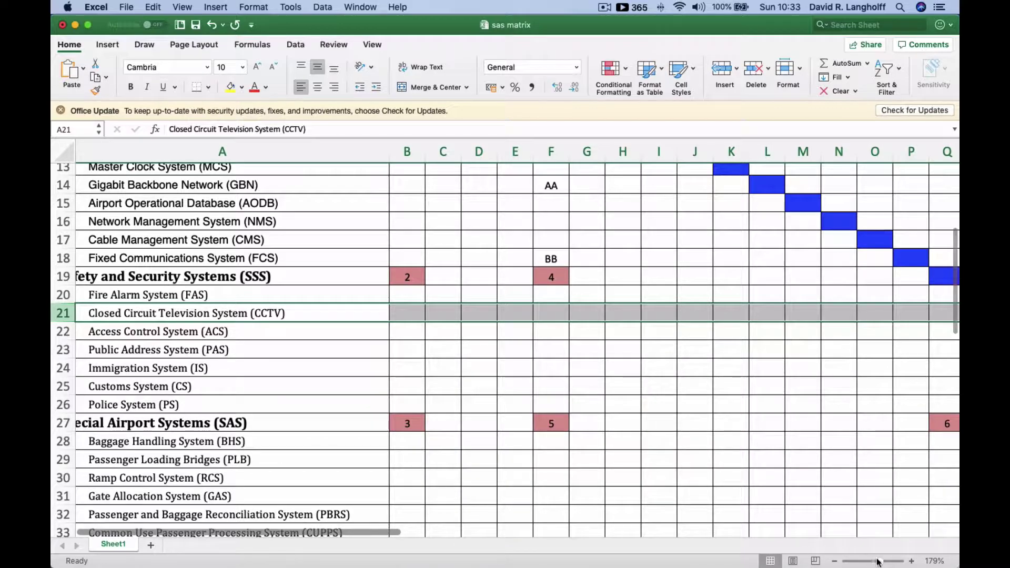
Step: Zoom out to about 92% and scroll up to row 1 to see the whole matrix
{"action": "left_click_drag", "start_coordinate": [882, 562], "coordinate": [871, 562]}
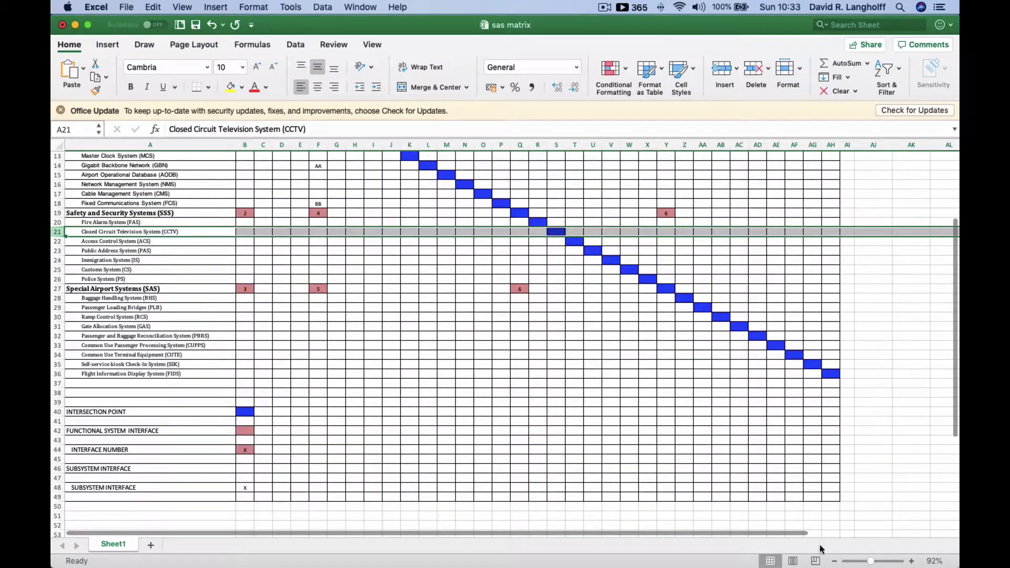
{"action": "scroll", "coordinate": [654, 405], "scroll_direction": "up", "scroll_amount": 5}
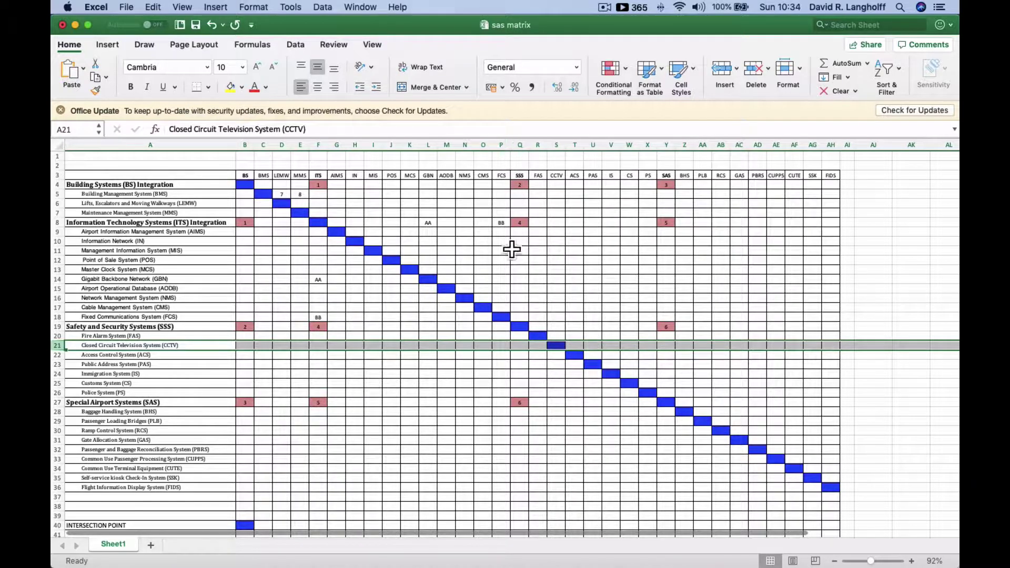
Step: Enter CC in cell P21 (CCTV row, FCS column) and in cell S18 (FCS row, CCTV column)
{"action": "left_click", "coordinate": [502, 346]}
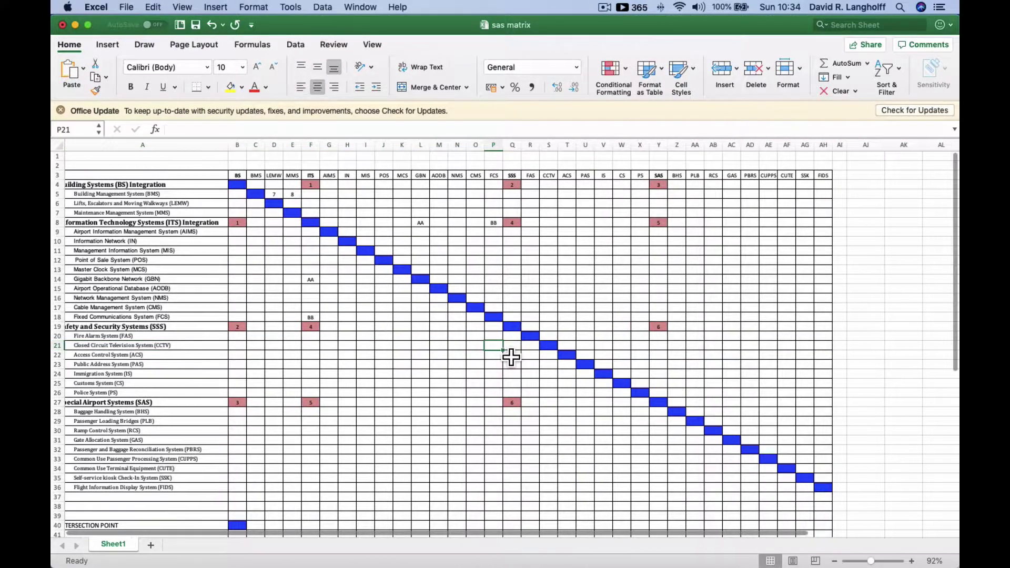
{"action": "type", "text": "CC"}
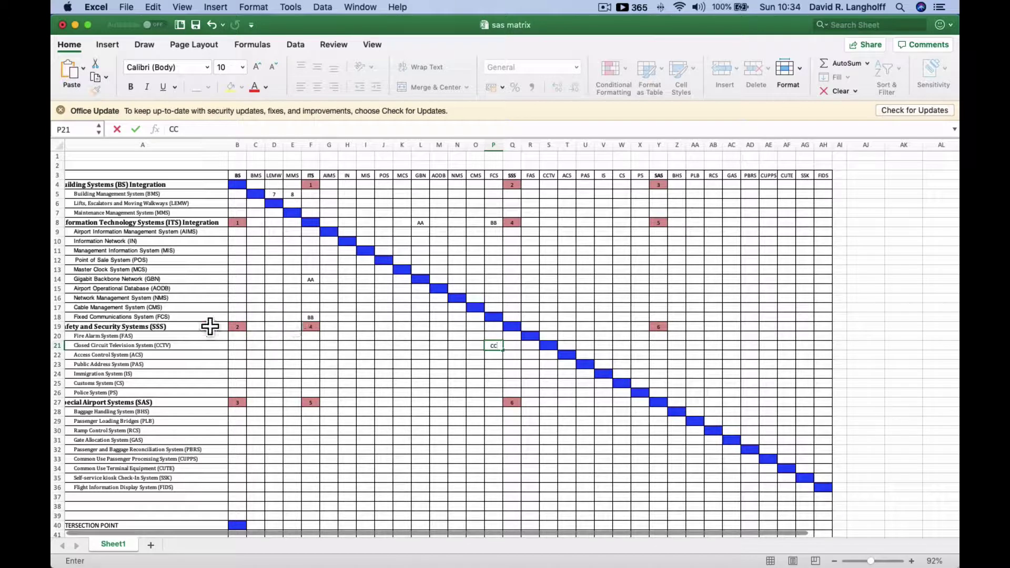
{"action": "left_click", "coordinate": [62, 318]}
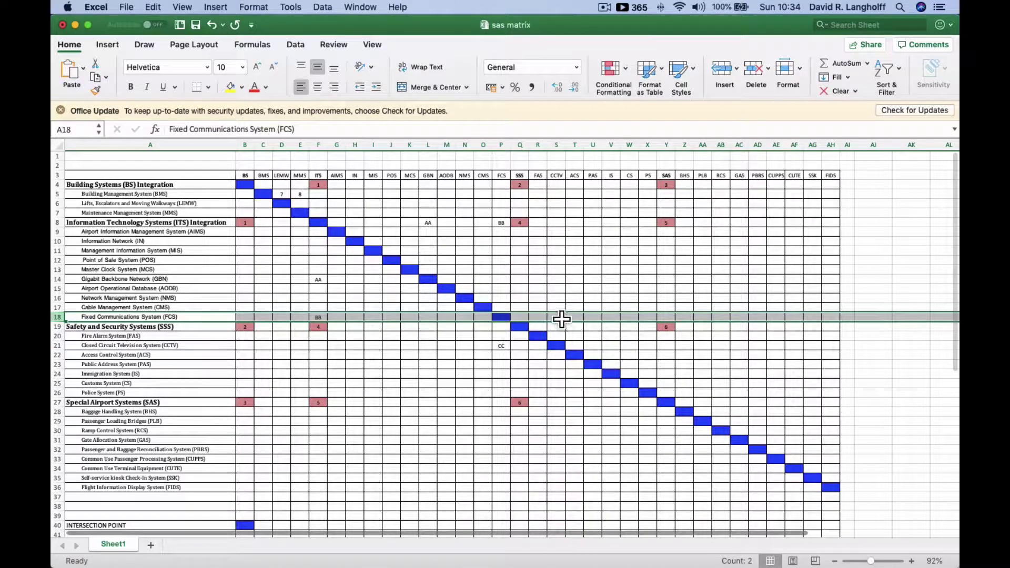
{"action": "left_click", "coordinate": [565, 327]}
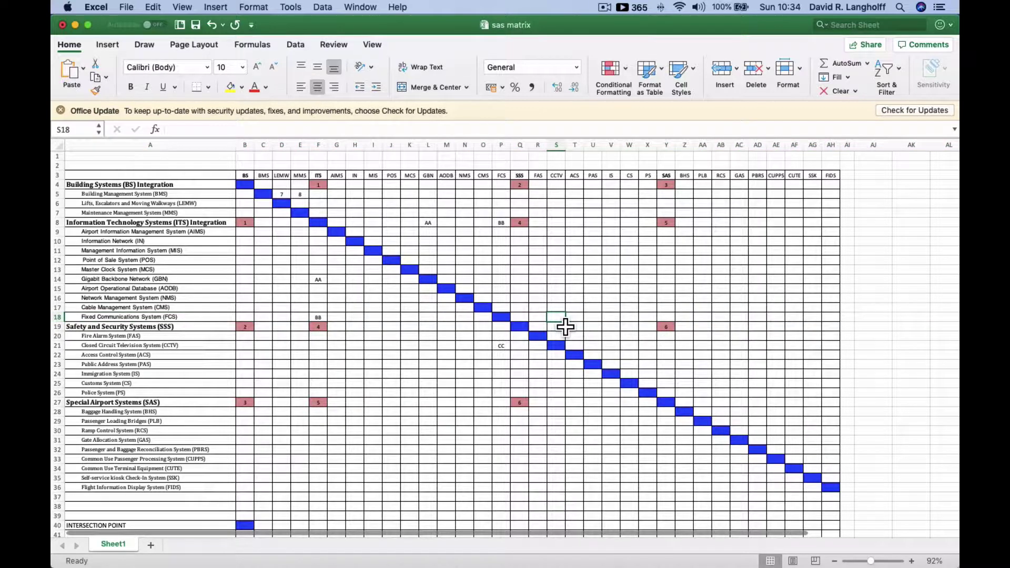
{"action": "type", "text": "CC"}
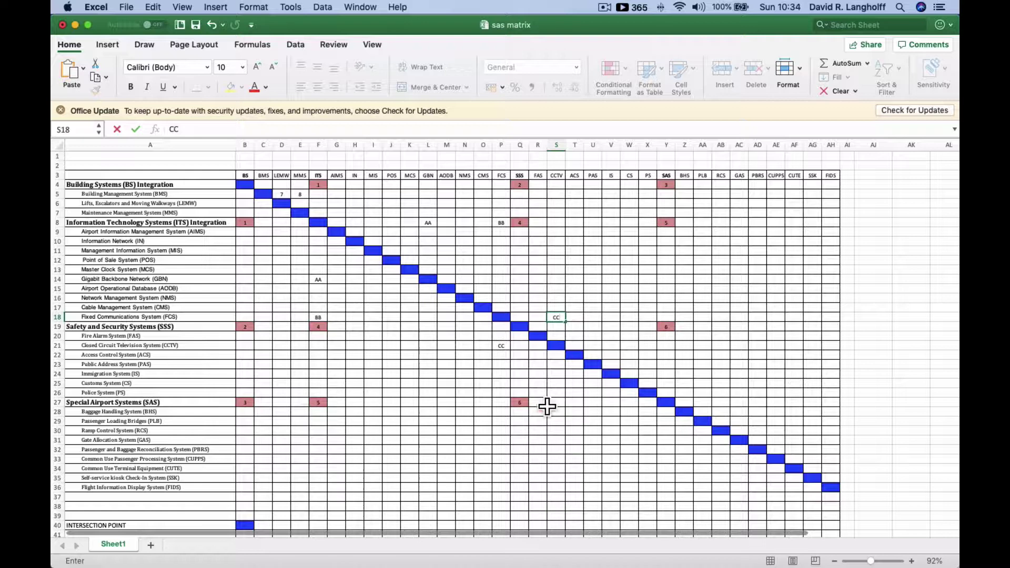
{"action": "left_click", "coordinate": [597, 422]}
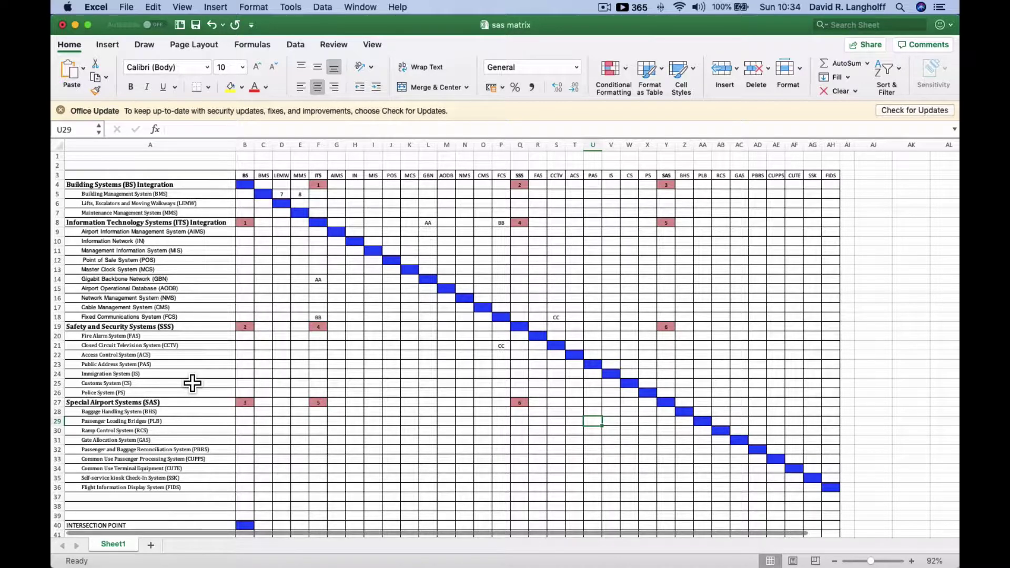
{"action": "scroll", "coordinate": [193, 384], "scroll_direction": "up", "scroll_amount": 1}
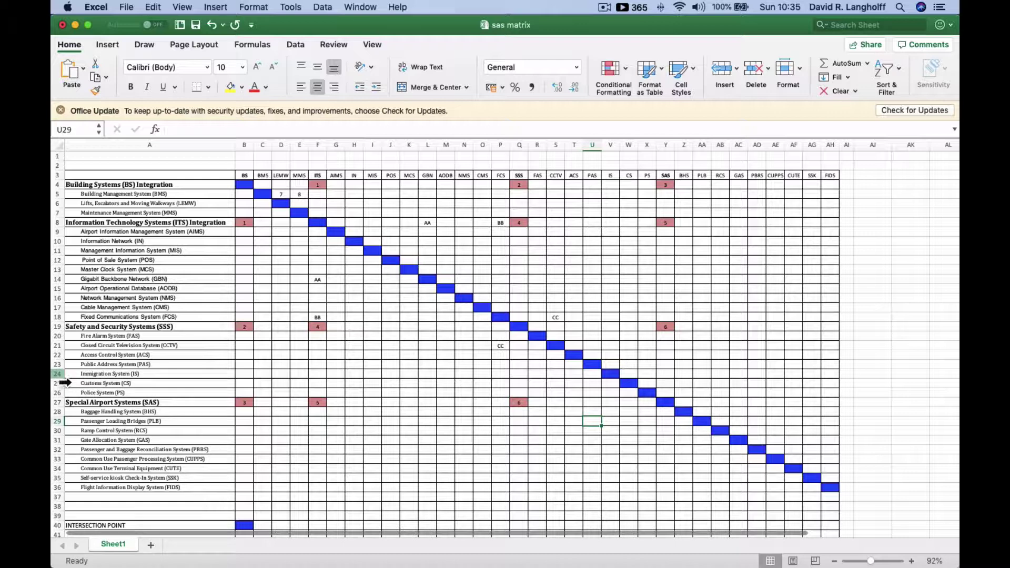
{"action": "left_click_drag", "start_coordinate": [58, 376], "coordinate": [61, 395]}
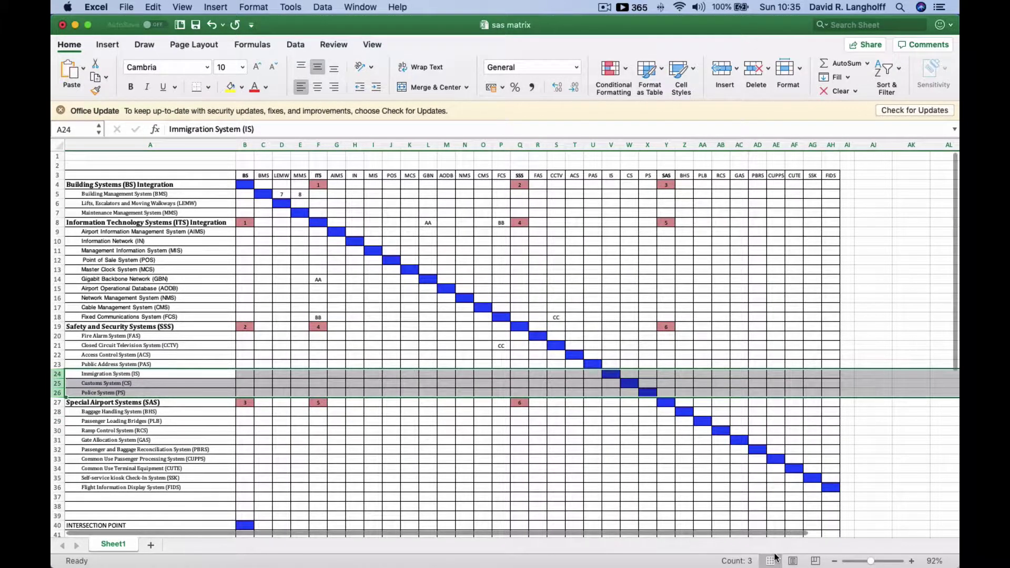
{"action": "left_click", "coordinate": [877, 562]}
{"action": "scroll", "coordinate": [453, 431], "scroll_direction": "down", "scroll_amount": 5}
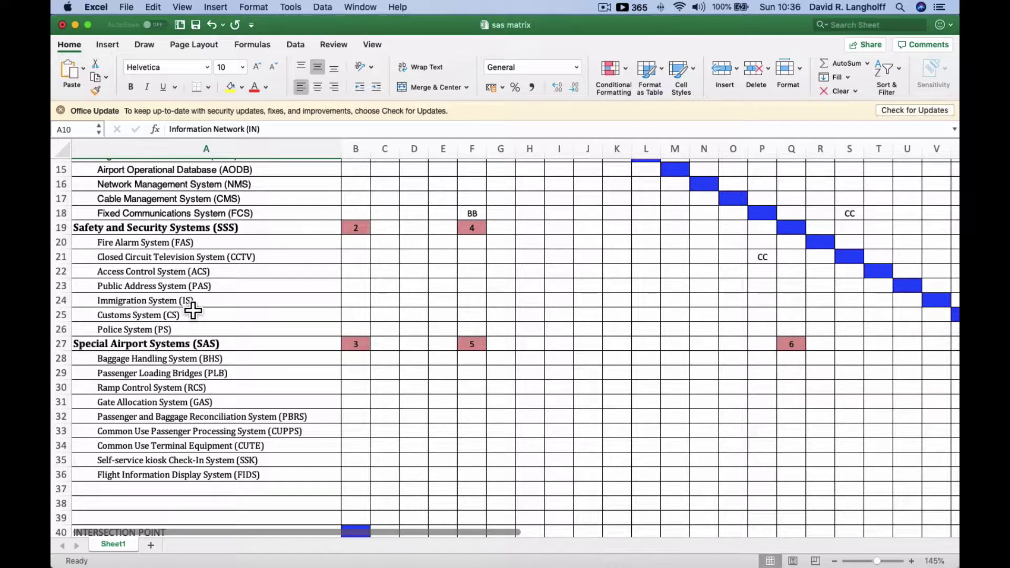
{"action": "scroll", "coordinate": [136, 312], "scroll_direction": "right", "scroll_amount": 1}
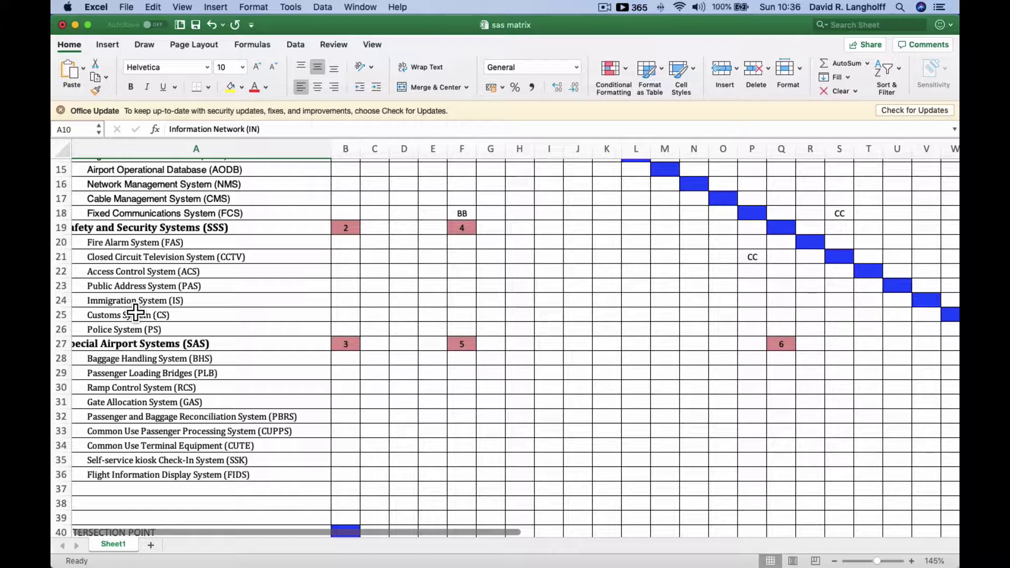
{"action": "scroll", "coordinate": [136, 312], "scroll_direction": "left", "scroll_amount": 1}
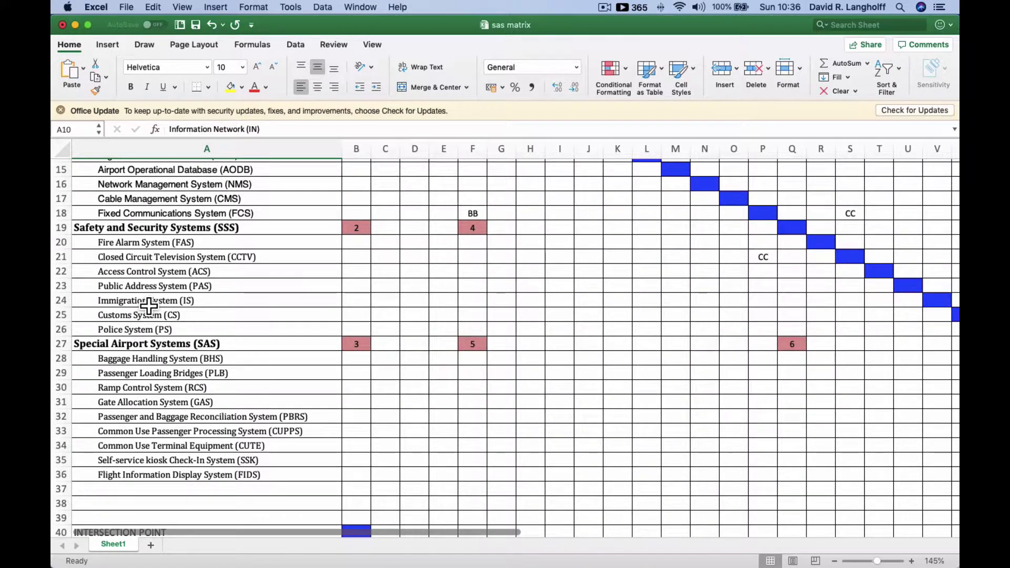
{"action": "scroll", "coordinate": [149, 306], "scroll_direction": "right", "scroll_amount": 1}
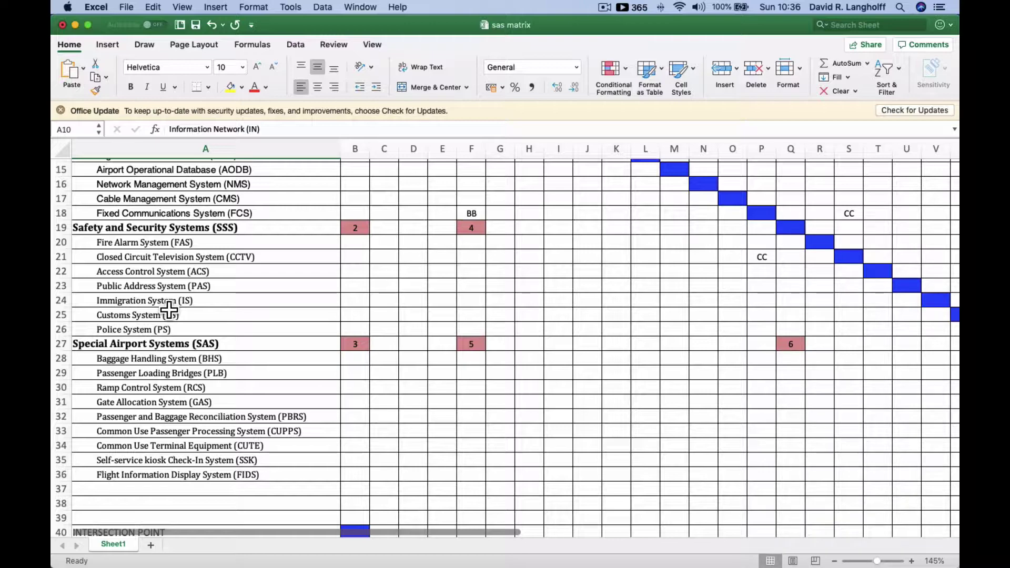
{"action": "scroll", "coordinate": [170, 310], "scroll_direction": "up", "scroll_amount": 4}
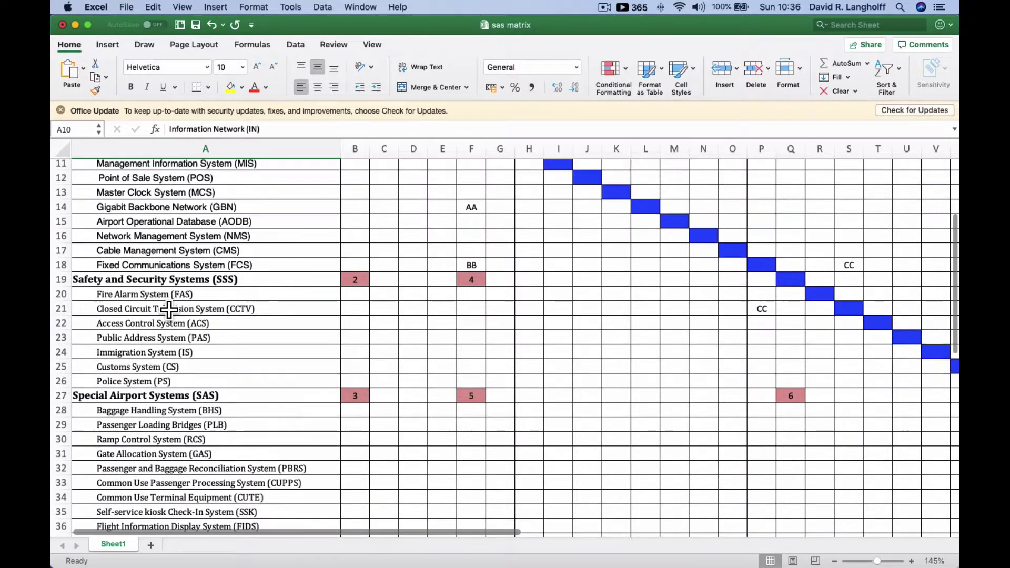
{"action": "left_click", "coordinate": [138, 304]}
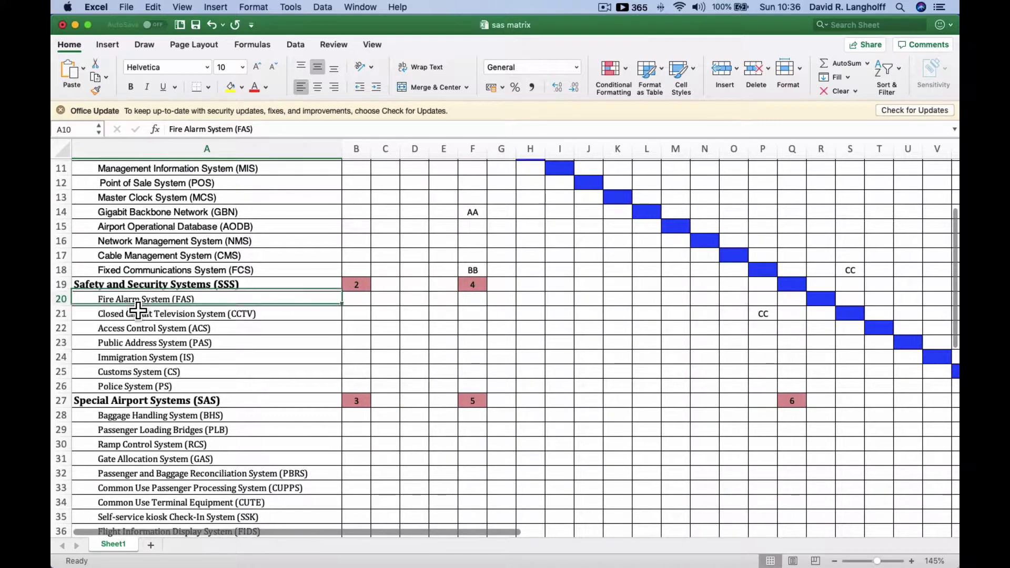
Step: Select the Fire Alarm System row 20, then rows 24–26 for Immigration, Customs and Police
{"action": "left_click", "coordinate": [66, 306]}
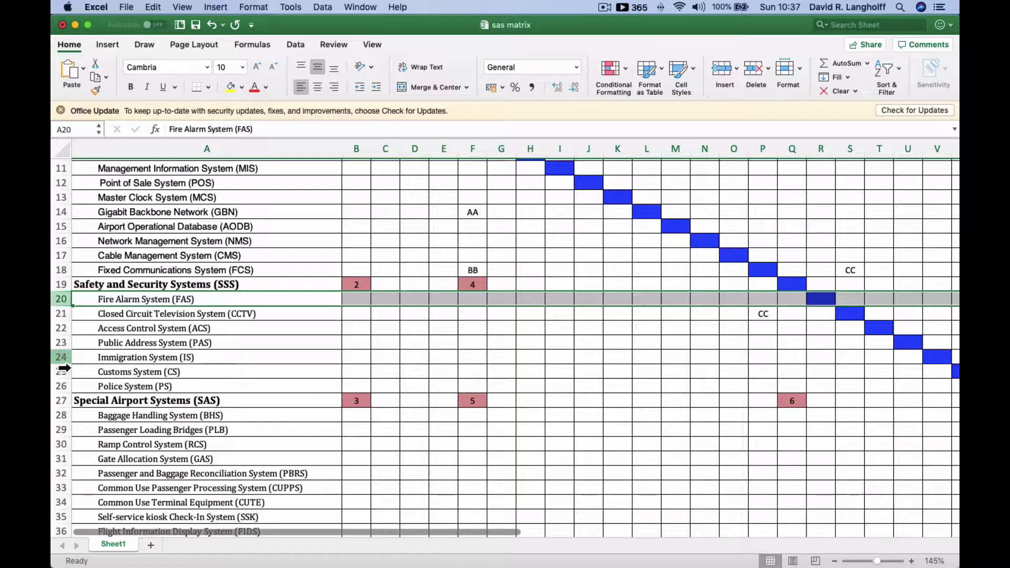
{"action": "left_click_drag", "start_coordinate": [62, 360], "coordinate": [60, 388]}
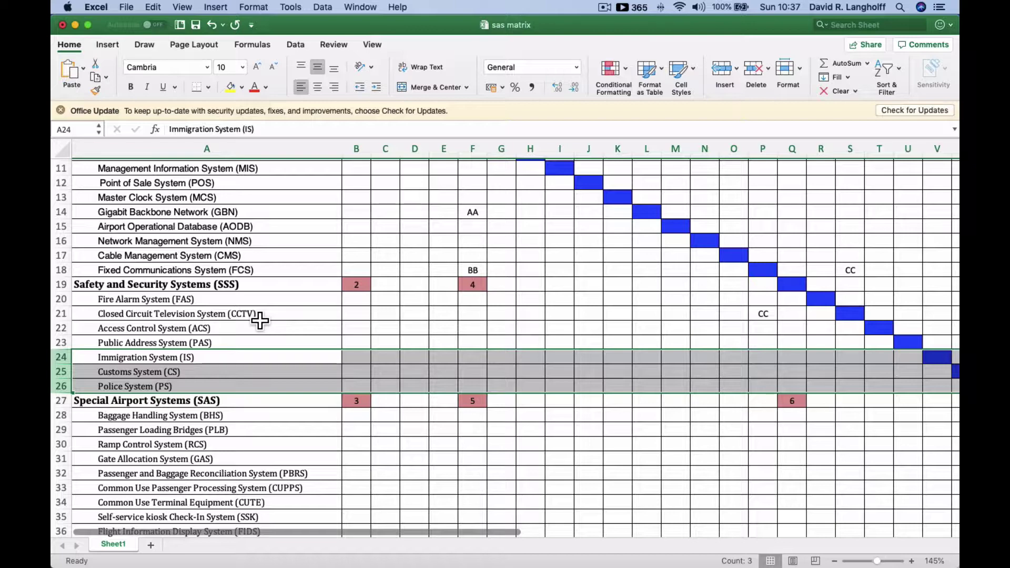
{"action": "scroll", "coordinate": [260, 321], "scroll_direction": "up", "scroll_amount": 3}
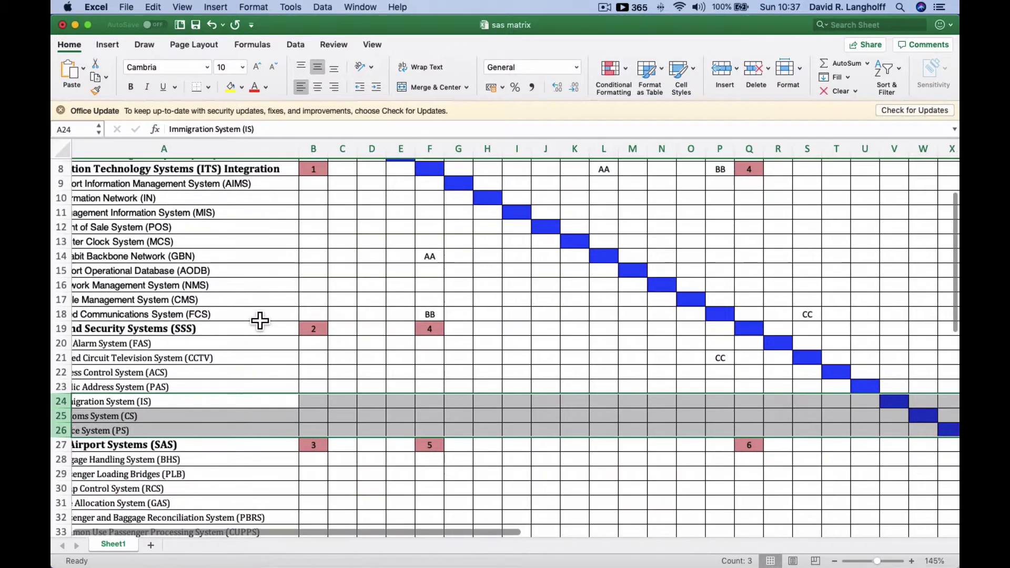
{"action": "scroll", "coordinate": [260, 321], "scroll_direction": "right", "scroll_amount": 1}
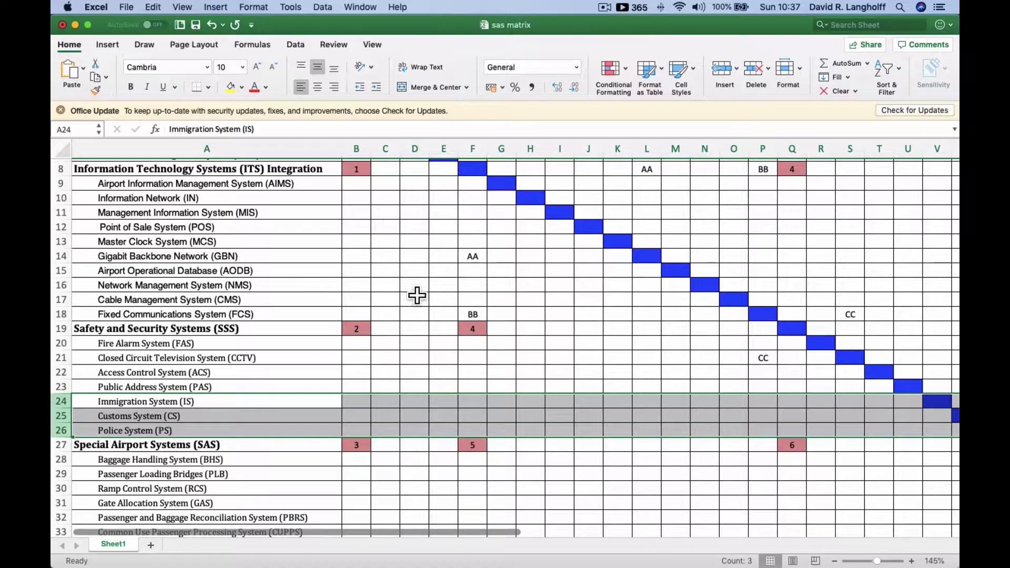
{"action": "scroll", "coordinate": [417, 294], "scroll_direction": "up", "scroll_amount": 3}
{"action": "scroll", "coordinate": [417, 295], "scroll_direction": "down", "scroll_amount": 13}
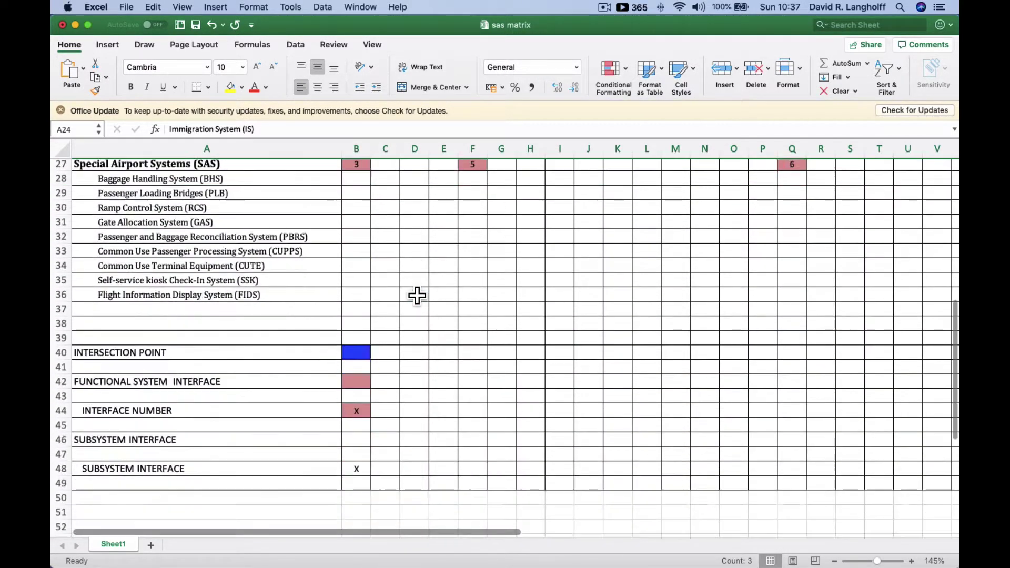
{"action": "scroll", "coordinate": [417, 295], "scroll_direction": "up", "scroll_amount": 13}
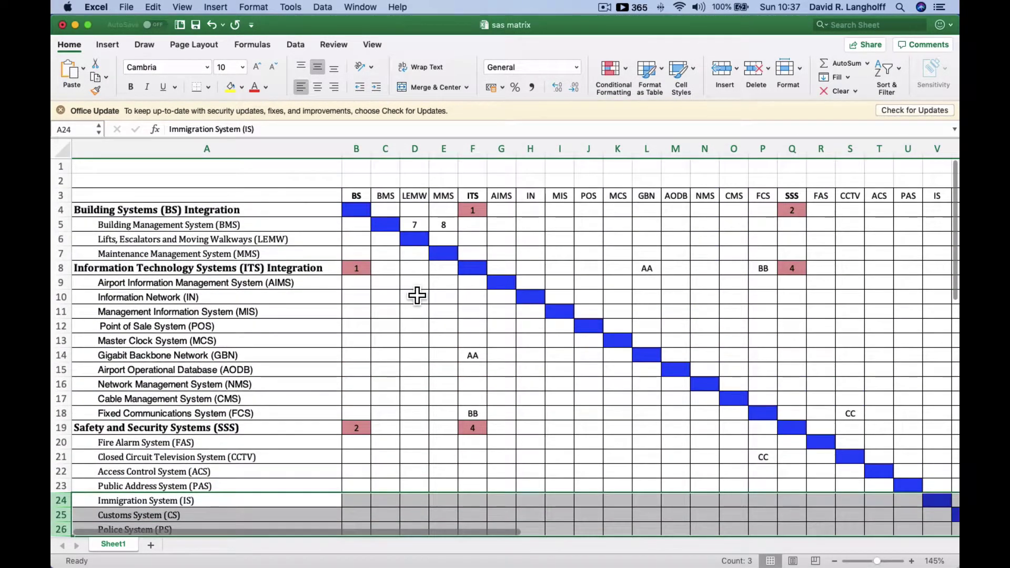
{"action": "scroll", "coordinate": [417, 295], "scroll_direction": "right", "scroll_amount": 8}
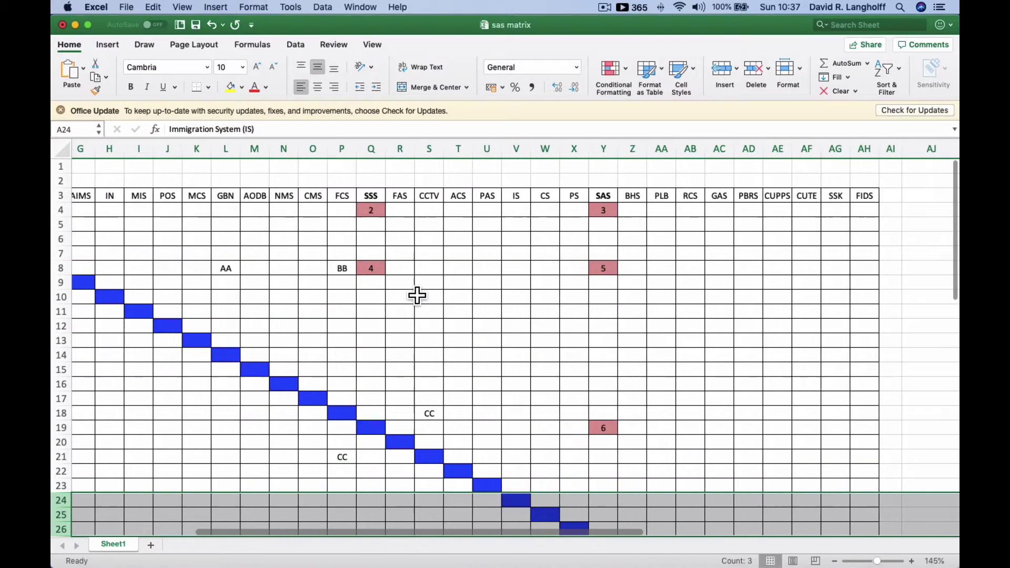
{"action": "scroll", "coordinate": [417, 295], "scroll_direction": "left", "scroll_amount": 3}
{"action": "scroll", "coordinate": [417, 295], "scroll_direction": "left", "scroll_amount": 2}
{"action": "scroll", "coordinate": [417, 295], "scroll_direction": "down", "scroll_amount": 6}
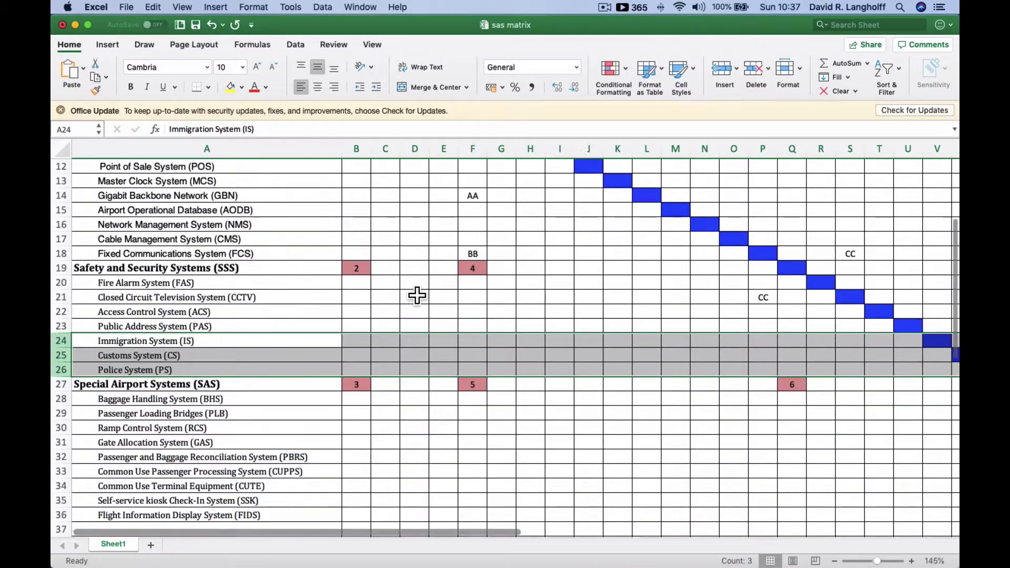
{"action": "scroll", "coordinate": [417, 295], "scroll_direction": "down", "scroll_amount": 3}
{"action": "scroll", "coordinate": [417, 295], "scroll_direction": "up", "scroll_amount": 9}
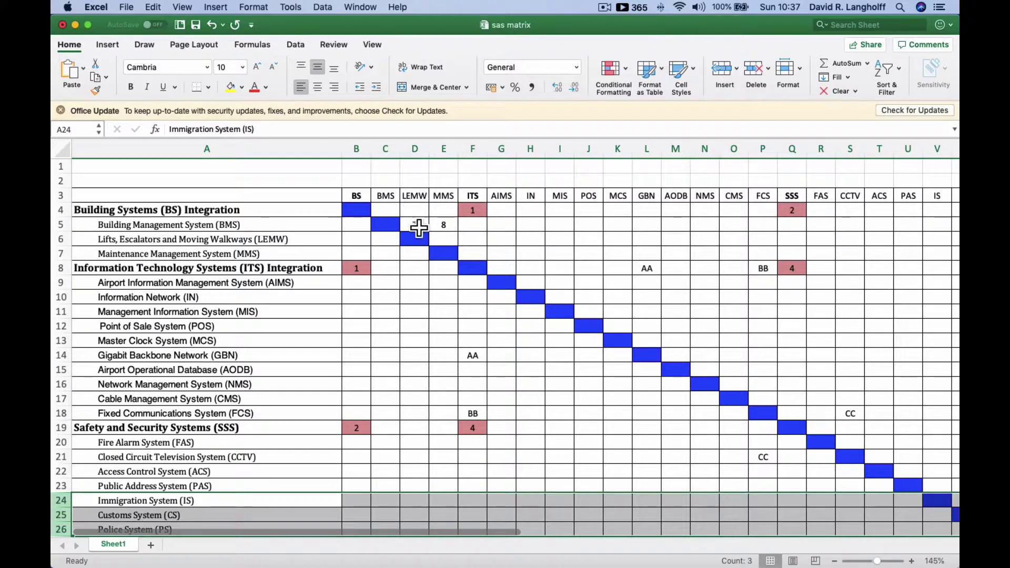
{"action": "scroll", "coordinate": [240, 272], "scroll_direction": "down", "scroll_amount": 10}
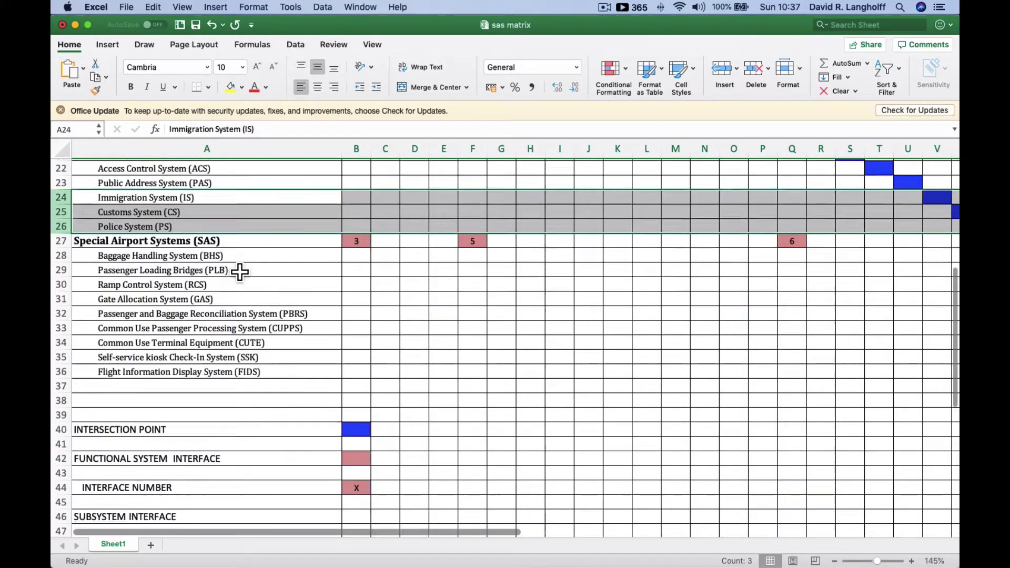
{"action": "scroll", "coordinate": [240, 272], "scroll_direction": "up", "scroll_amount": 10}
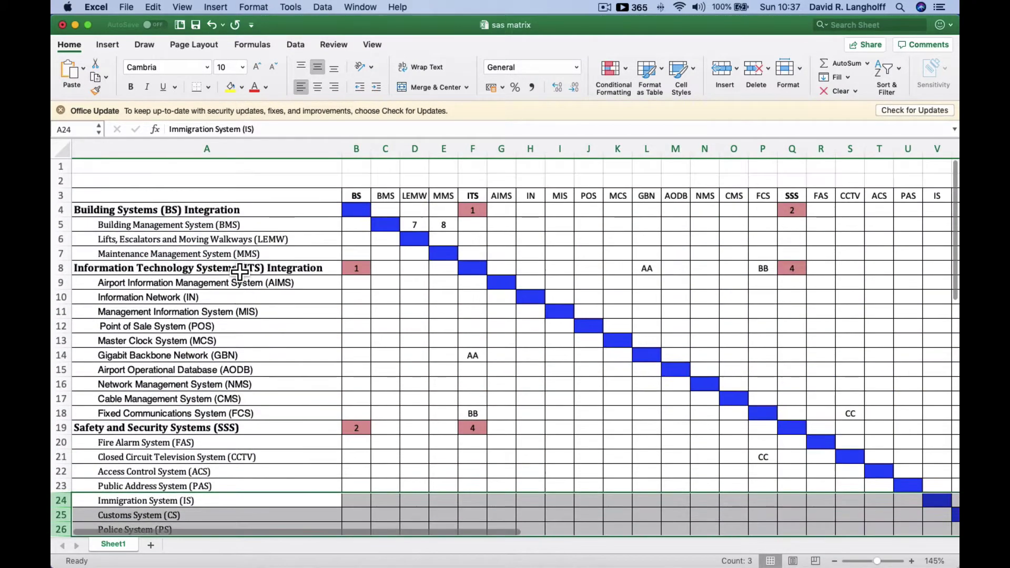
{"action": "scroll", "coordinate": [240, 272], "scroll_direction": "down", "scroll_amount": 2}
{"action": "scroll", "coordinate": [240, 272], "scroll_direction": "down", "scroll_amount": 8}
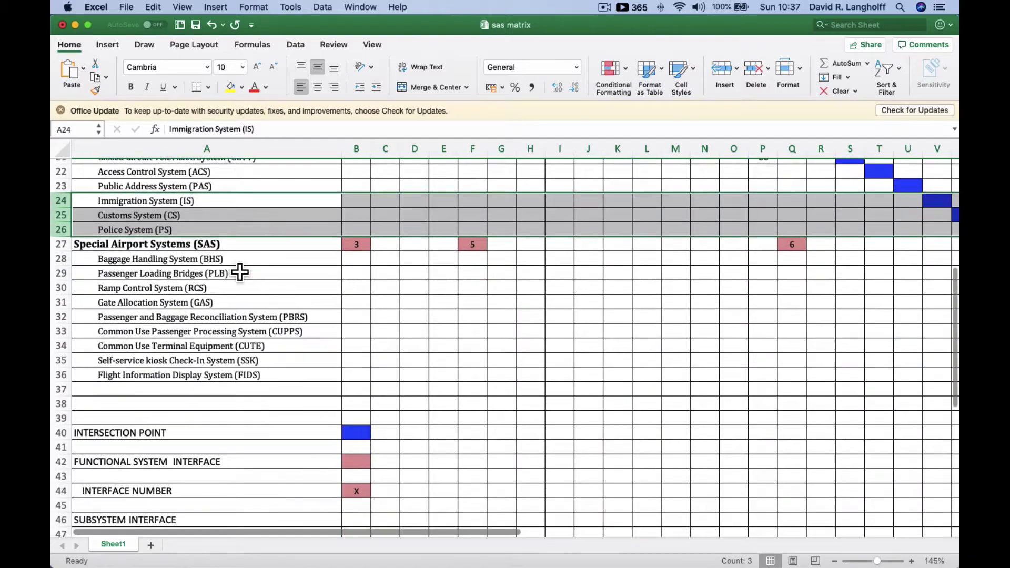
{"action": "scroll", "coordinate": [240, 272], "scroll_direction": "up", "scroll_amount": 4}
{"action": "scroll", "coordinate": [240, 272], "scroll_direction": "up", "scroll_amount": 6}
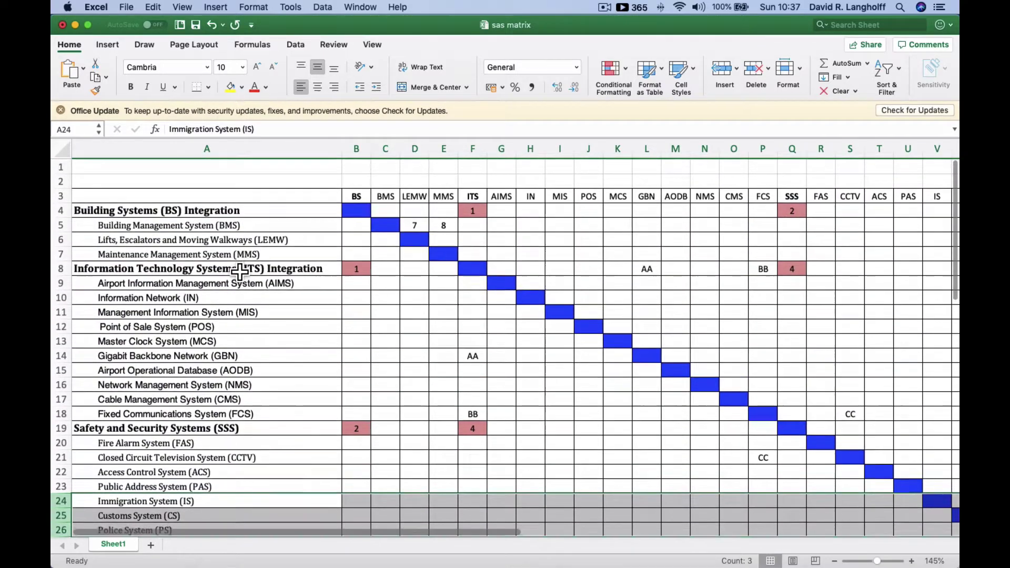
{"action": "scroll", "coordinate": [240, 272], "scroll_direction": "down", "scroll_amount": 3}
{"action": "scroll", "coordinate": [240, 273], "scroll_direction": "down", "scroll_amount": 6}
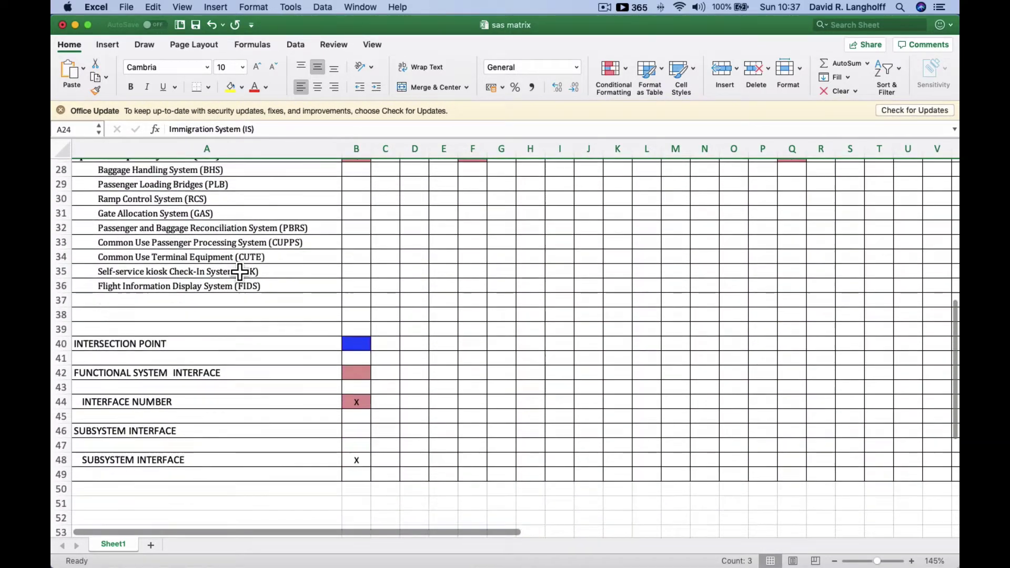
{"action": "scroll", "coordinate": [241, 271], "scroll_direction": "up", "scroll_amount": 4}
{"action": "scroll", "coordinate": [247, 312], "scroll_direction": "up", "scroll_amount": 1}
{"action": "left_click_drag", "start_coordinate": [104, 292], "coordinate": [126, 425]}
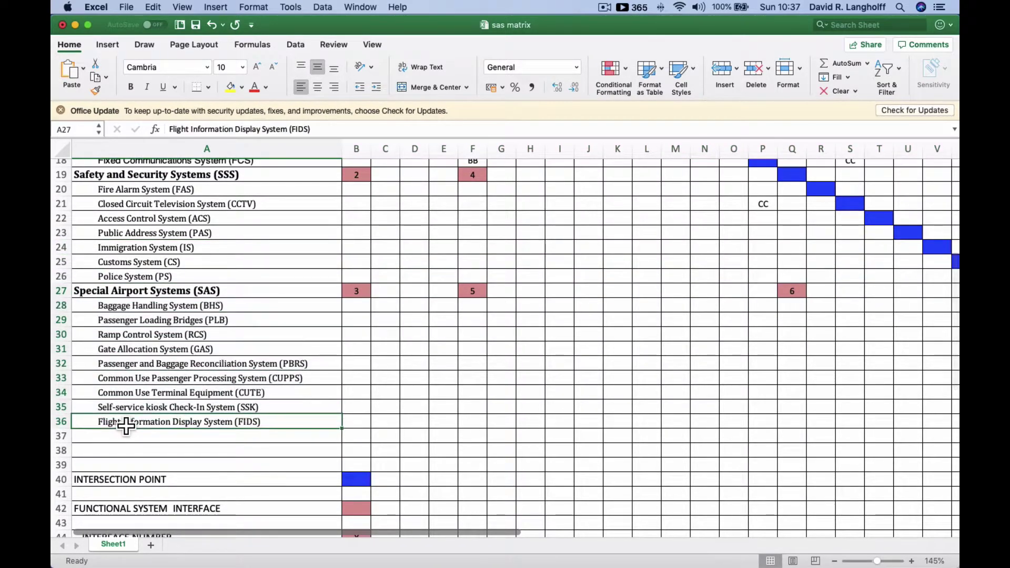
{"action": "left_click", "coordinate": [148, 297]}
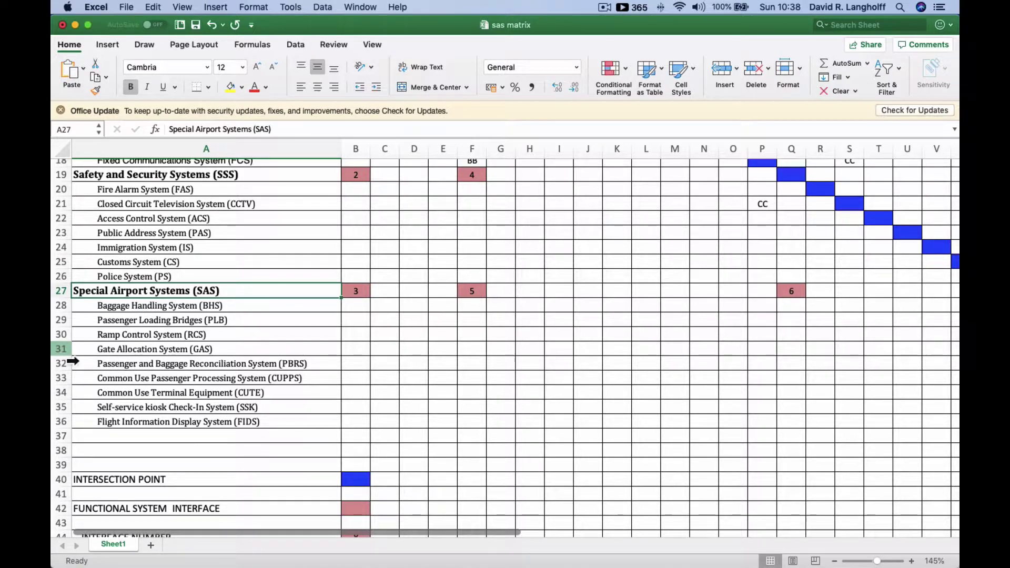
{"action": "left_click", "coordinate": [64, 350]}
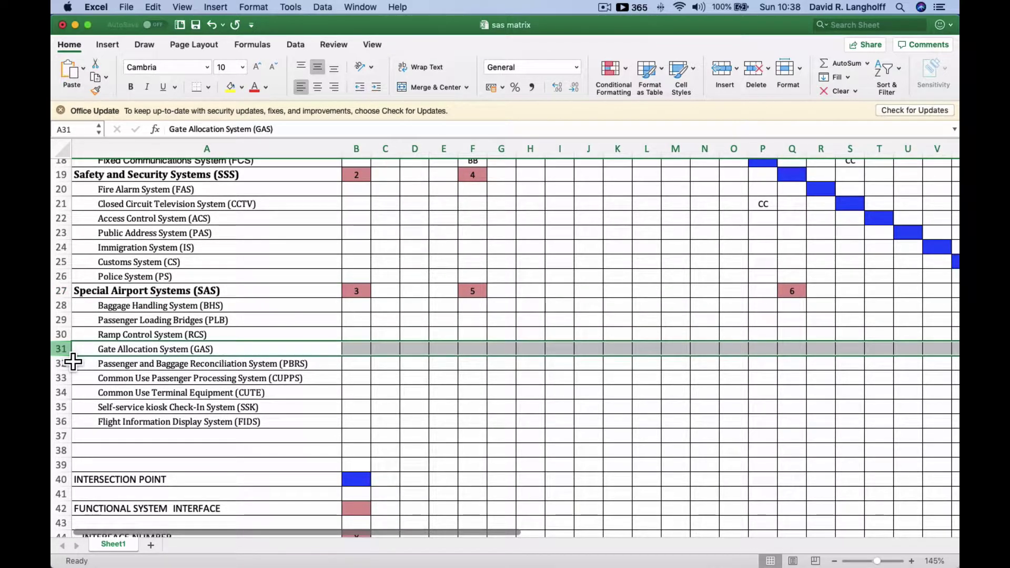
{"action": "scroll", "coordinate": [237, 394], "scroll_direction": "up", "scroll_amount": 6}
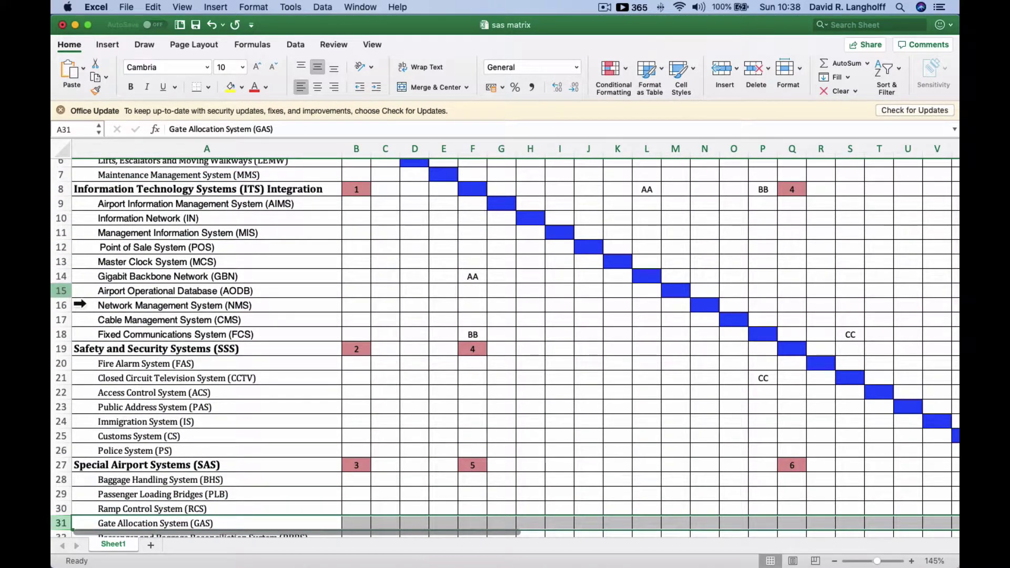
{"action": "scroll", "coordinate": [79, 303], "scroll_direction": "down", "scroll_amount": 5}
{"action": "scroll", "coordinate": [80, 303], "scroll_direction": "down", "scroll_amount": 2}
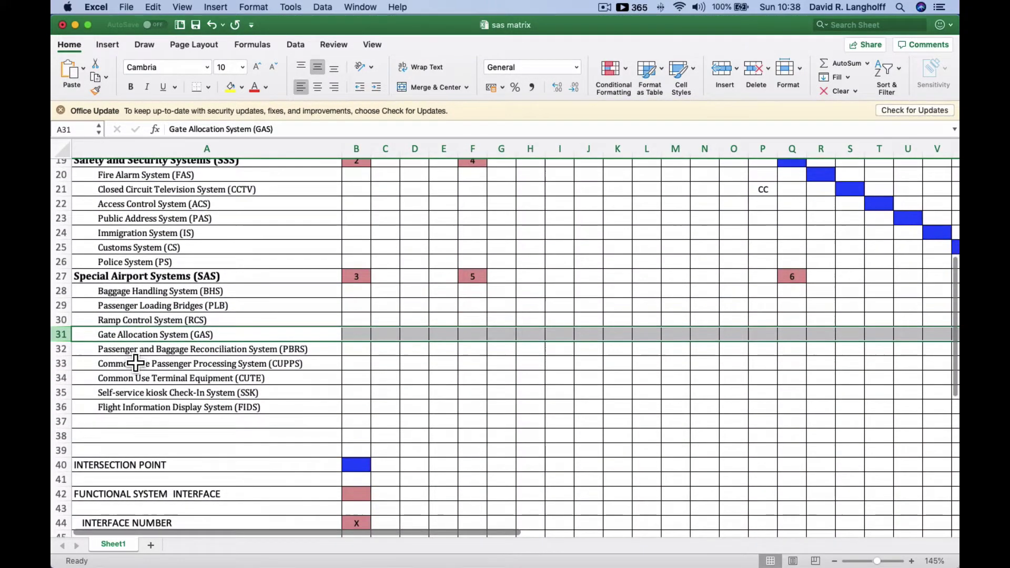
{"action": "left_click", "coordinate": [154, 282]}
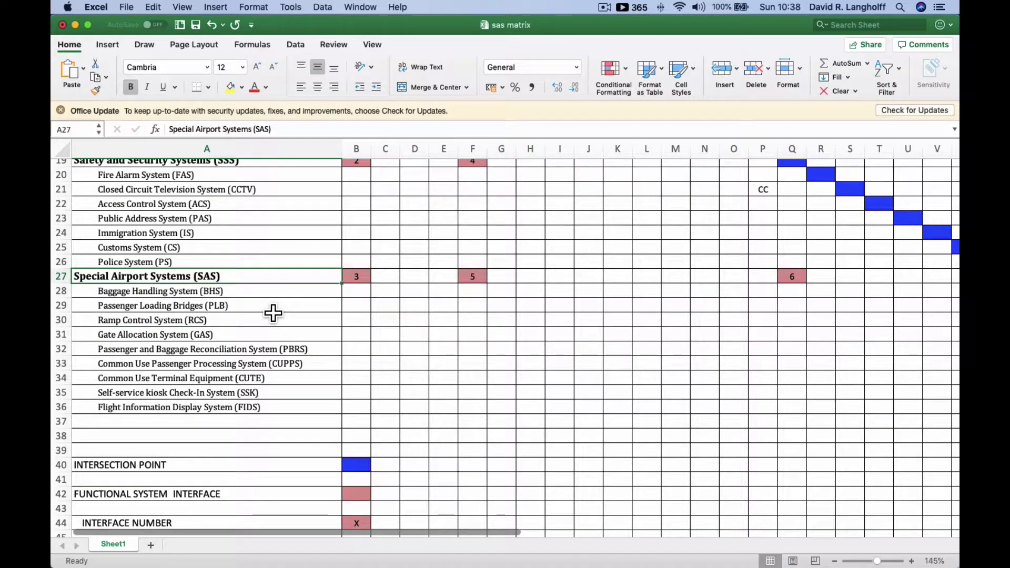
{"action": "scroll", "coordinate": [273, 313], "scroll_direction": "up", "scroll_amount": 7}
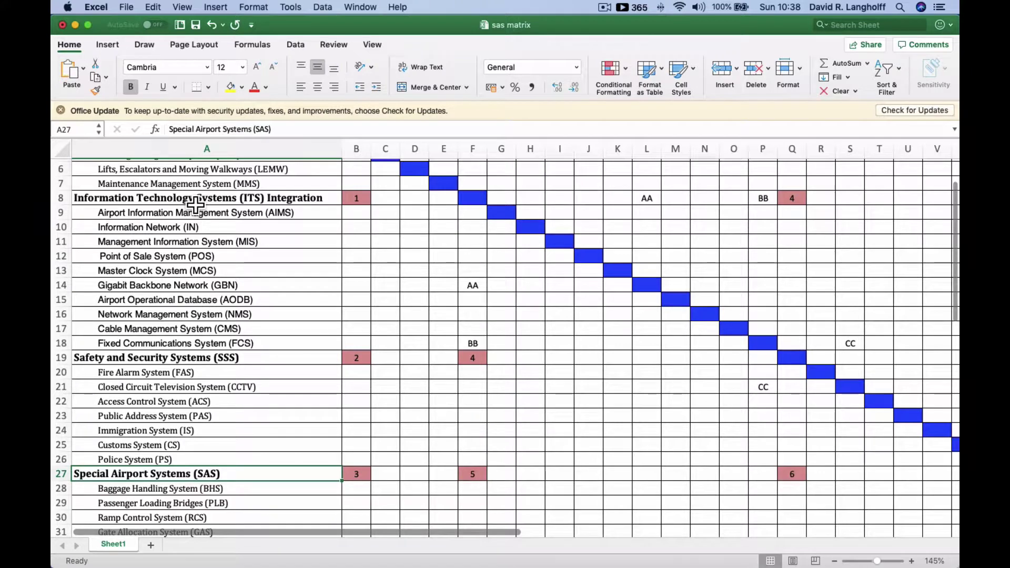
{"action": "left_click", "coordinate": [196, 204]}
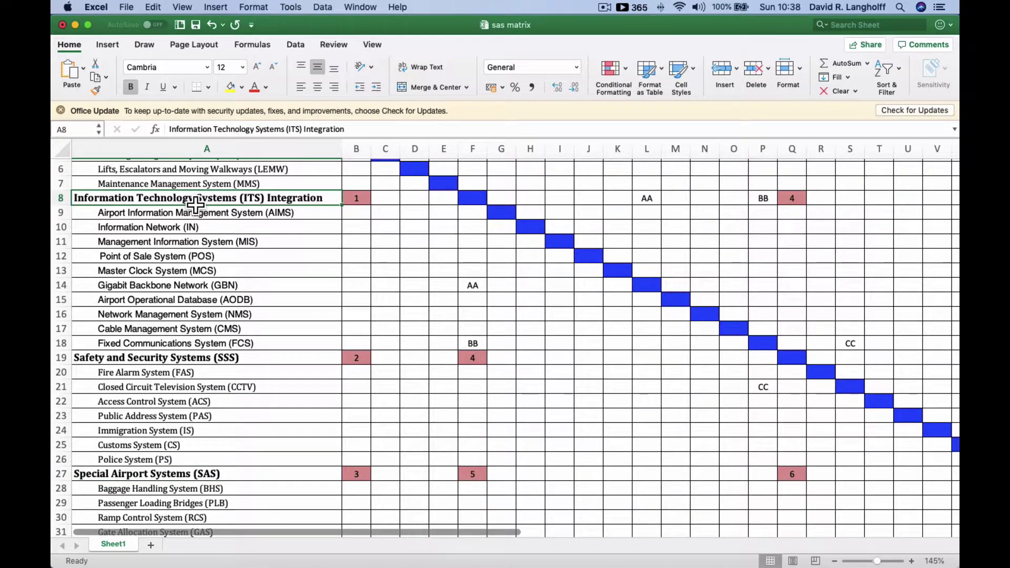
{"action": "scroll", "coordinate": [235, 310], "scroll_direction": "right", "scroll_amount": 1}
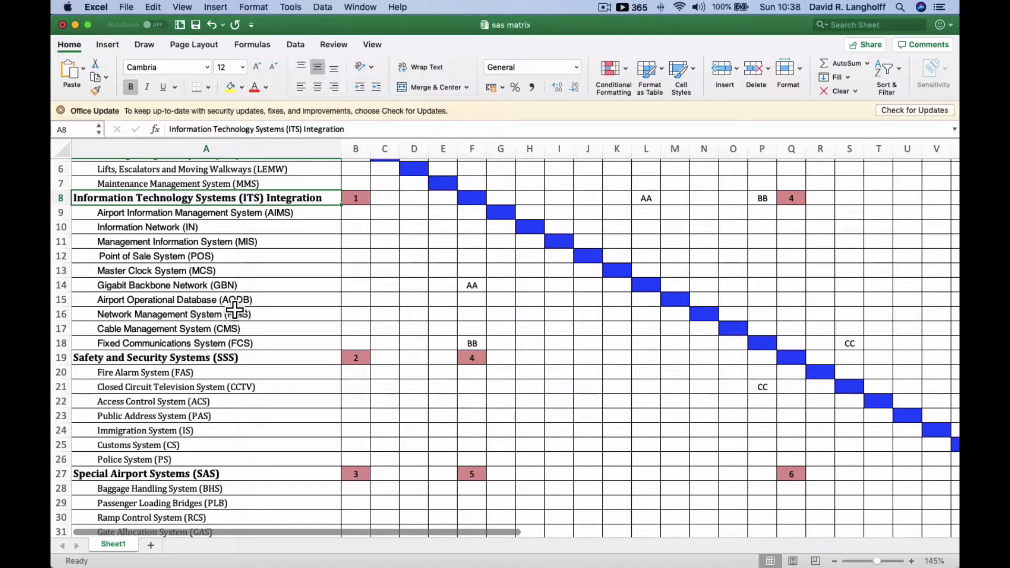
{"action": "scroll", "coordinate": [212, 304], "scroll_direction": "up", "scroll_amount": 4}
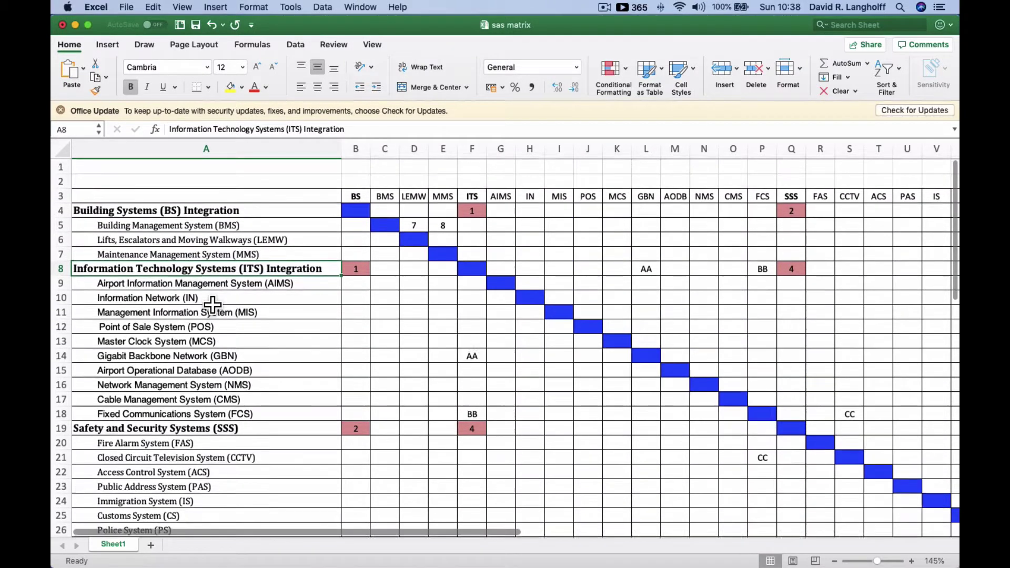
{"action": "scroll", "coordinate": [212, 305], "scroll_direction": "down", "scroll_amount": 1}
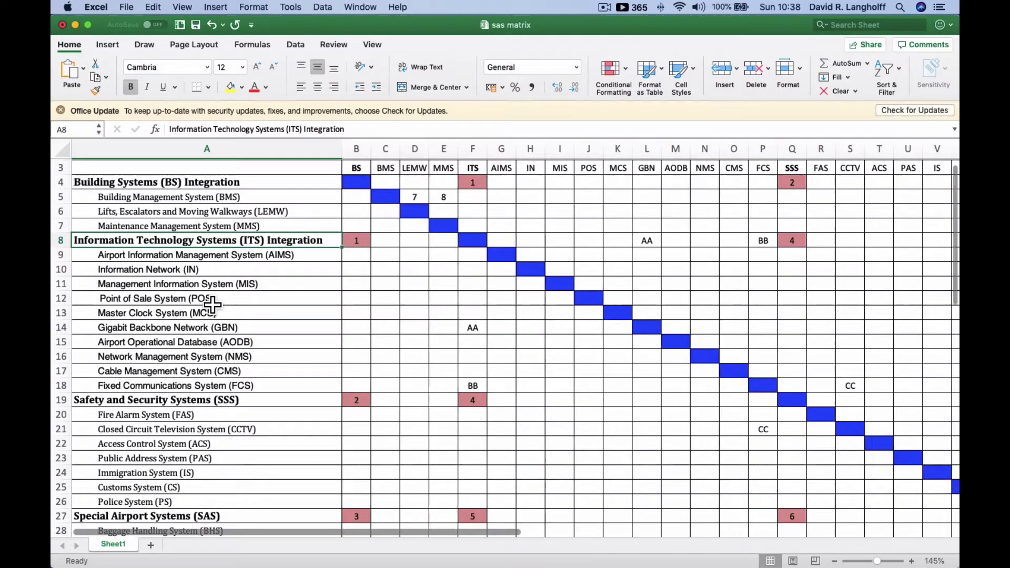
{"action": "scroll", "coordinate": [213, 305], "scroll_direction": "left", "scroll_amount": 1}
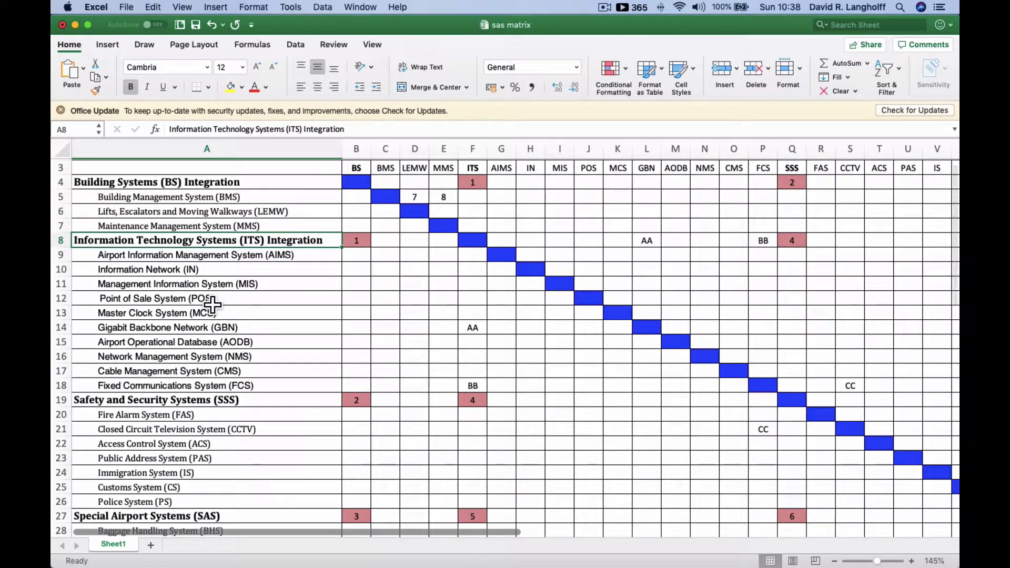
{"action": "scroll", "coordinate": [213, 305], "scroll_direction": "down", "scroll_amount": 9}
{"action": "scroll", "coordinate": [213, 305], "scroll_direction": "up", "scroll_amount": 9}
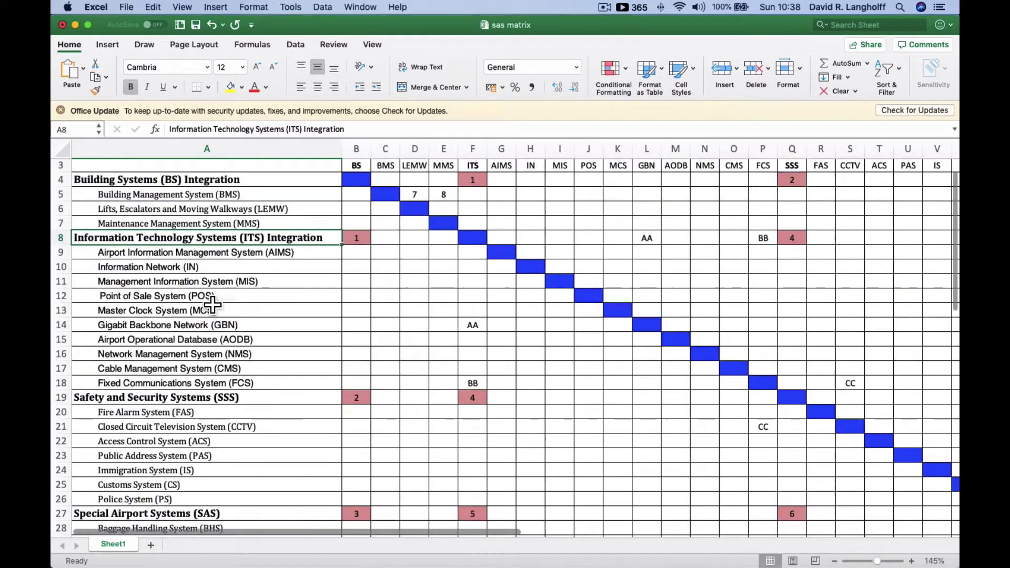
{"action": "scroll", "coordinate": [212, 305], "scroll_direction": "up", "scroll_amount": 2}
{"action": "scroll", "coordinate": [213, 305], "scroll_direction": "down", "scroll_amount": 10}
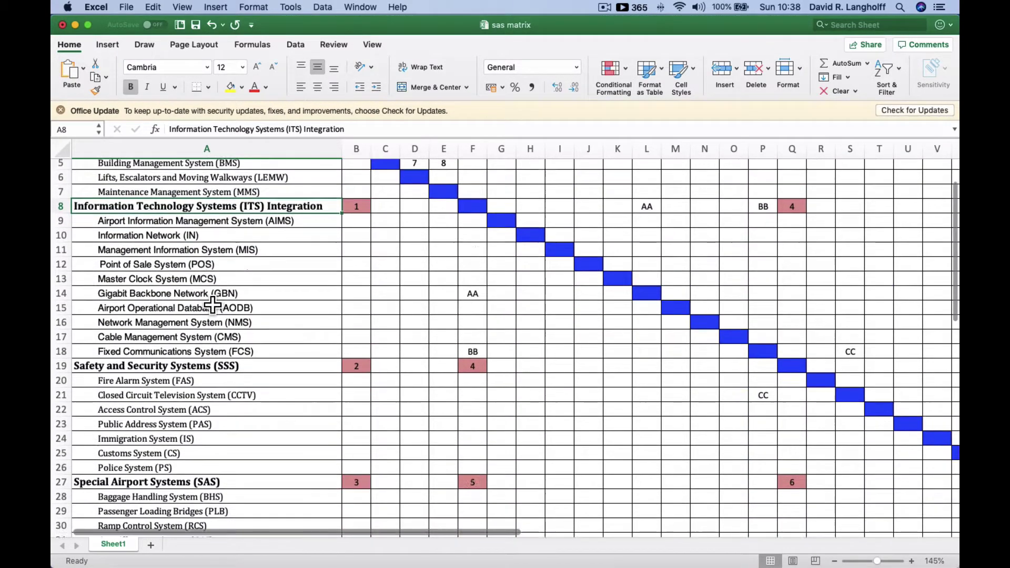
{"action": "scroll", "coordinate": [213, 305], "scroll_direction": "down", "scroll_amount": 1}
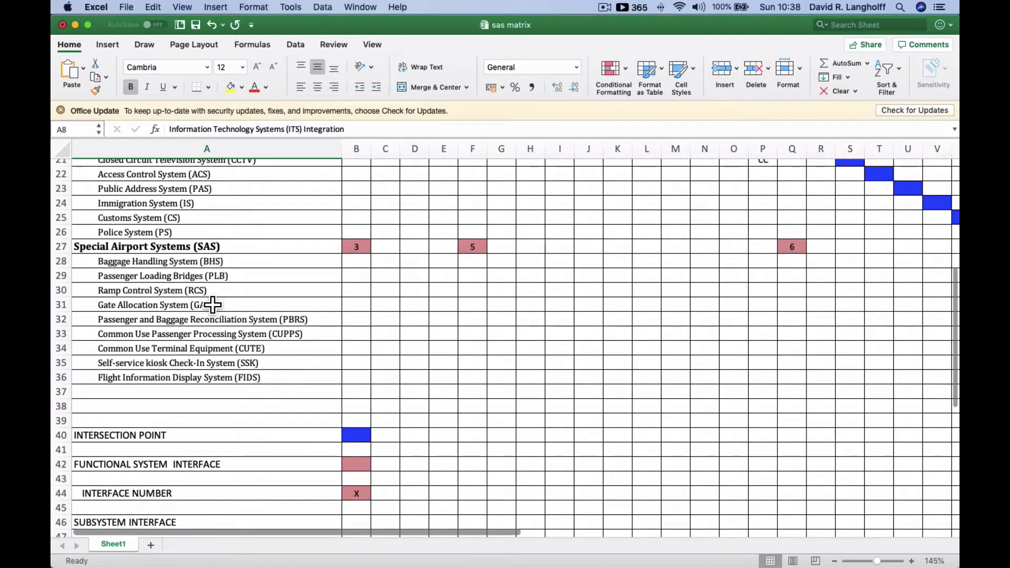
{"action": "scroll", "coordinate": [212, 305], "scroll_direction": "up", "scroll_amount": 8}
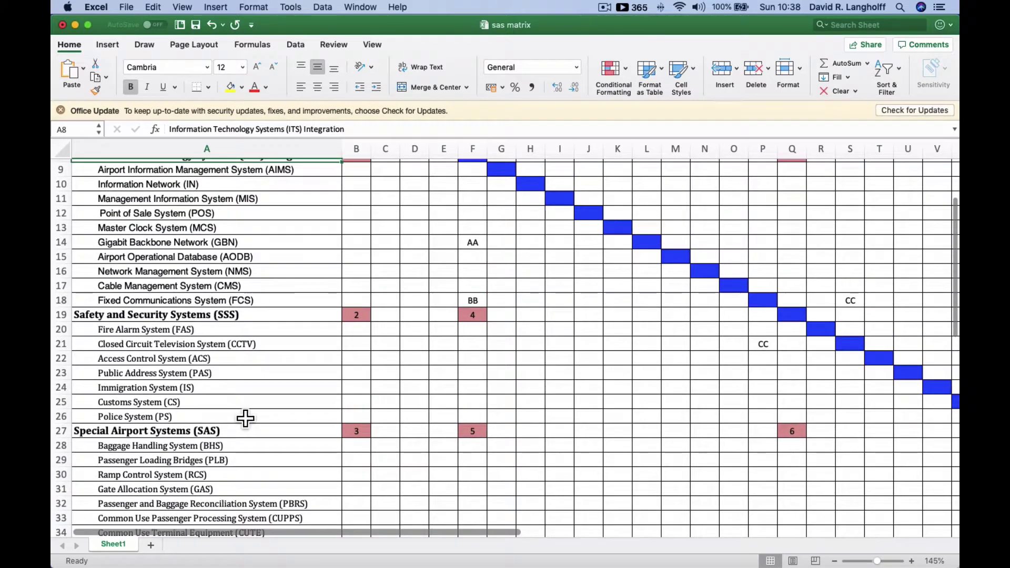
{"action": "scroll", "coordinate": [245, 418], "scroll_direction": "down", "scroll_amount": 5}
{"action": "scroll", "coordinate": [245, 418], "scroll_direction": "down", "scroll_amount": 2}
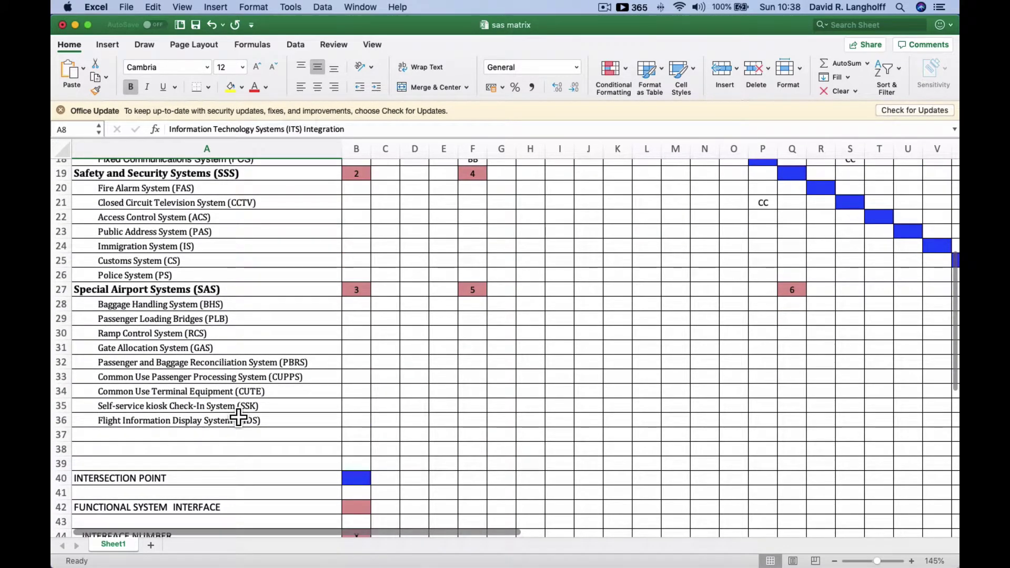
{"action": "scroll", "coordinate": [238, 418], "scroll_direction": "up", "scroll_amount": 1}
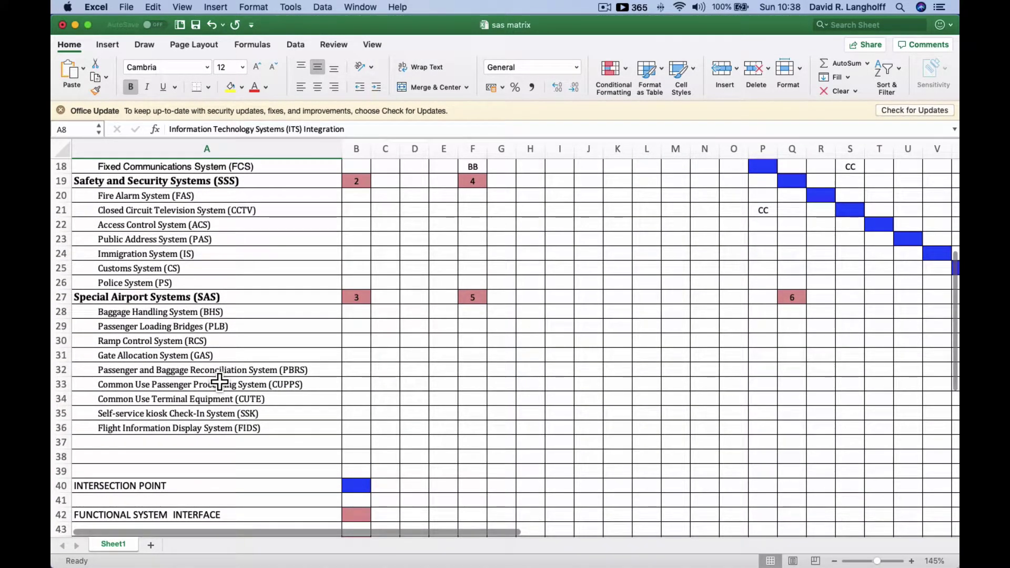
{"action": "scroll", "coordinate": [146, 363], "scroll_direction": "up", "scroll_amount": 1}
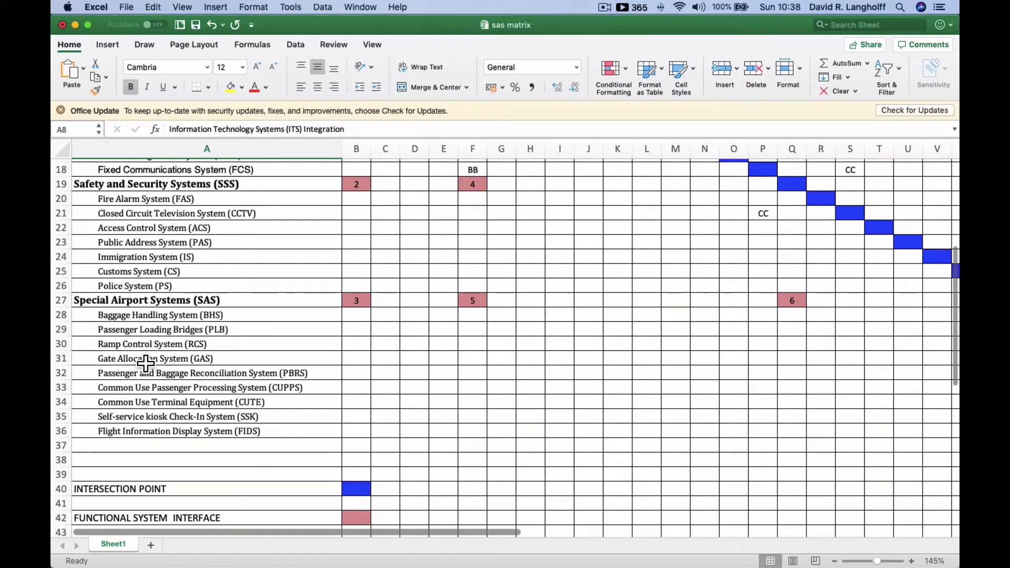
{"action": "scroll", "coordinate": [145, 363], "scroll_direction": "up", "scroll_amount": 5}
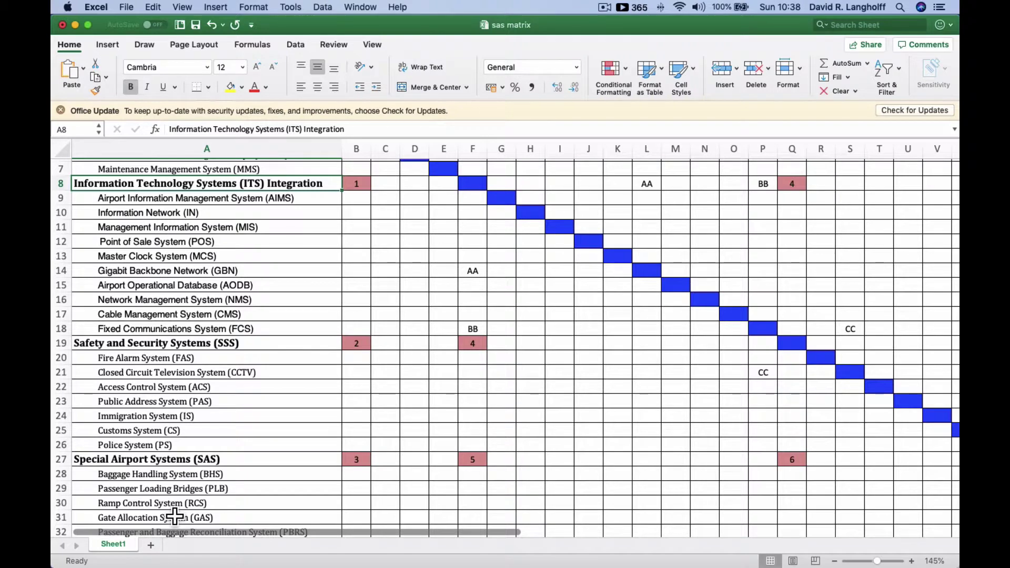
{"action": "left_click", "coordinate": [187, 292]}
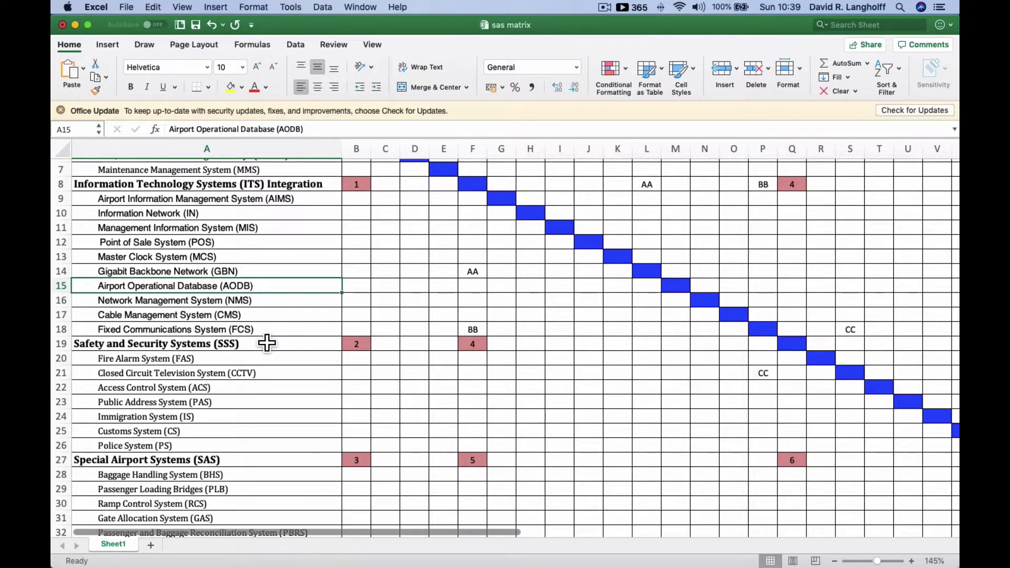
{"action": "scroll", "coordinate": [267, 342], "scroll_direction": "up", "scroll_amount": 5}
{"action": "scroll", "coordinate": [266, 342], "scroll_direction": "down", "scroll_amount": 5}
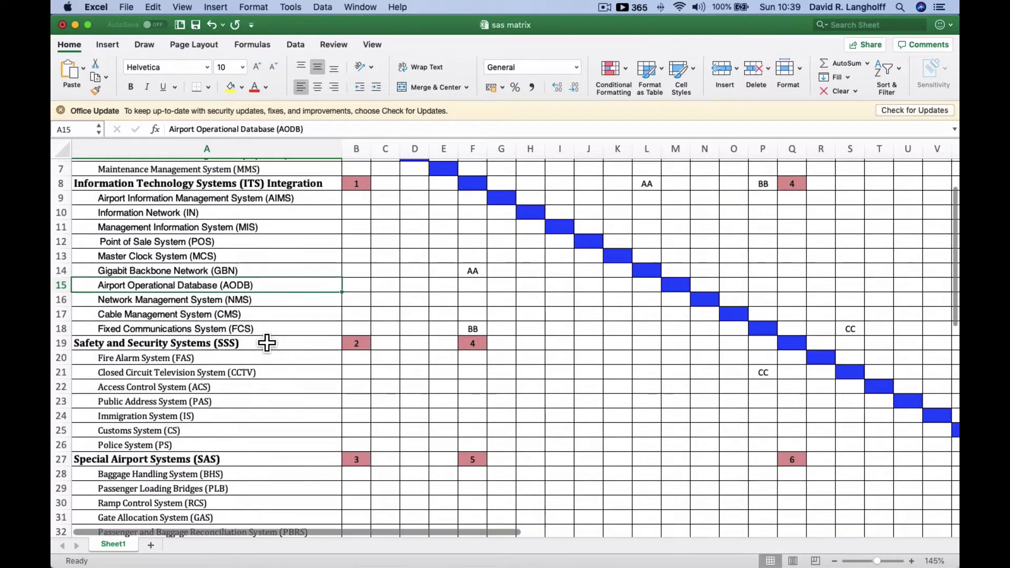
{"action": "scroll", "coordinate": [267, 342], "scroll_direction": "up", "scroll_amount": 5}
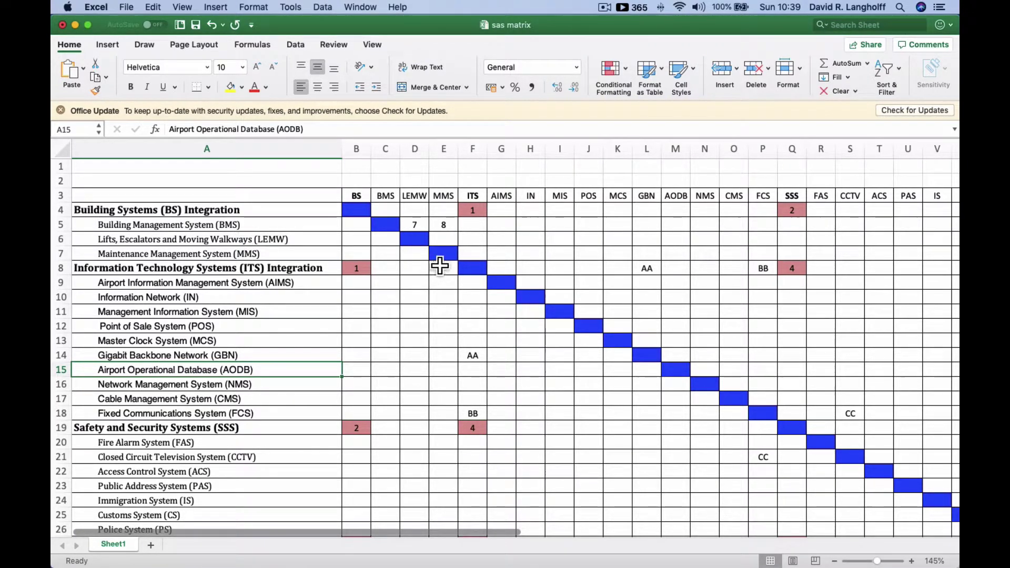
{"action": "scroll", "coordinate": [287, 249], "scroll_direction": "down", "scroll_amount": 10}
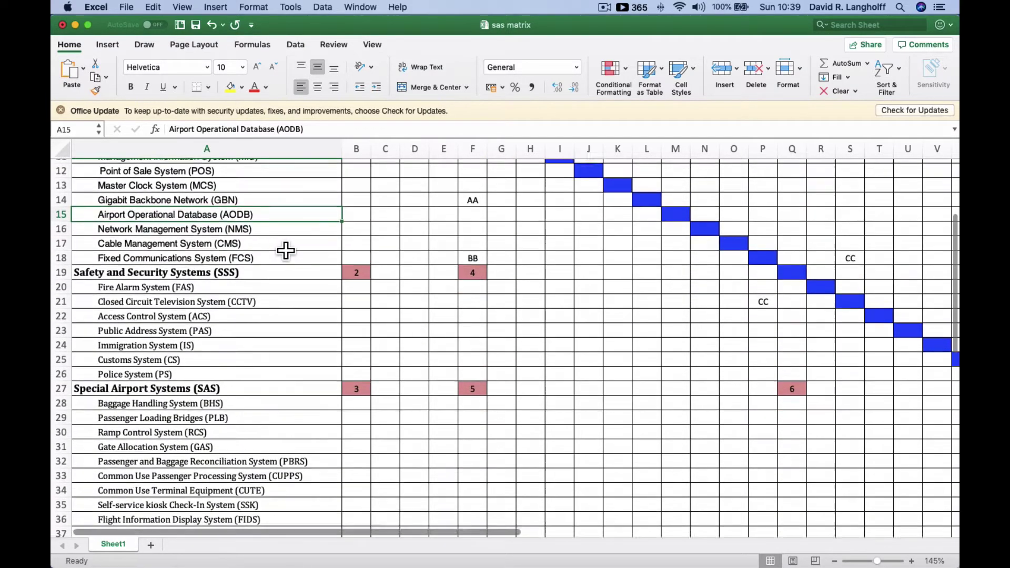
{"action": "scroll", "coordinate": [285, 251], "scroll_direction": "up", "scroll_amount": 10}
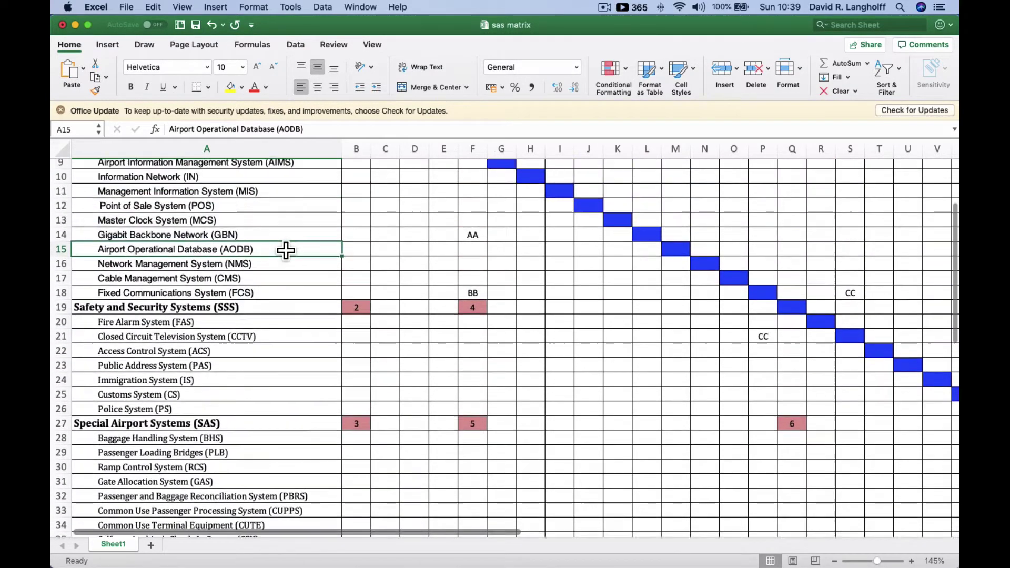
{"action": "scroll", "coordinate": [286, 250], "scroll_direction": "up", "scroll_amount": 2}
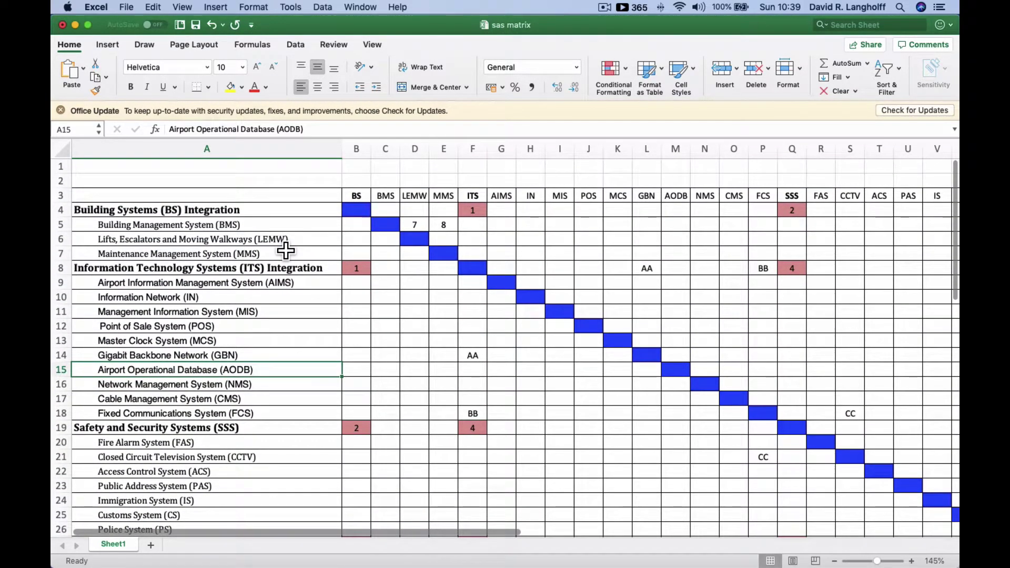
{"action": "scroll", "coordinate": [286, 251], "scroll_direction": "down", "scroll_amount": 2}
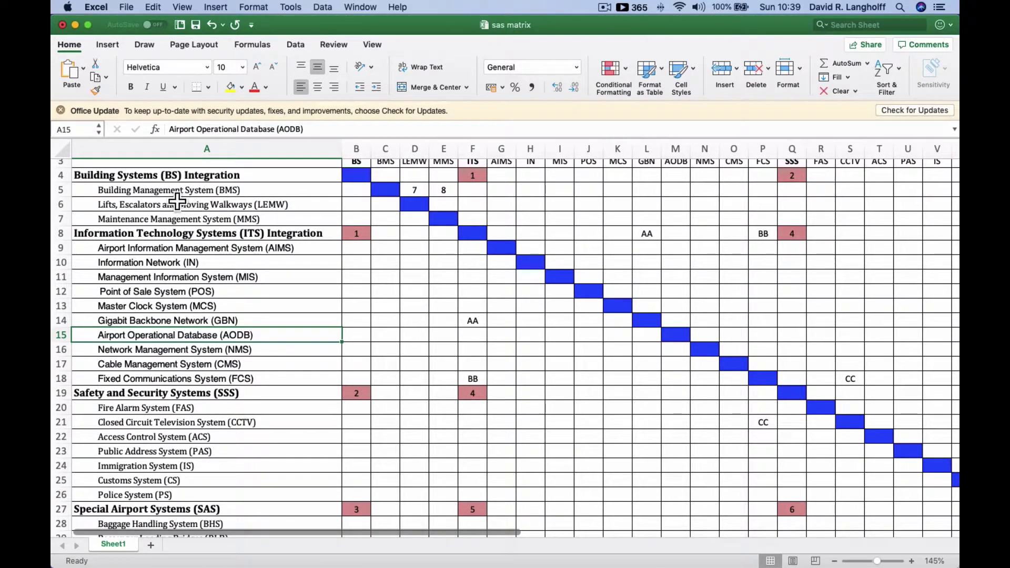
{"action": "scroll", "coordinate": [214, 364], "scroll_direction": "down", "scroll_amount": 5}
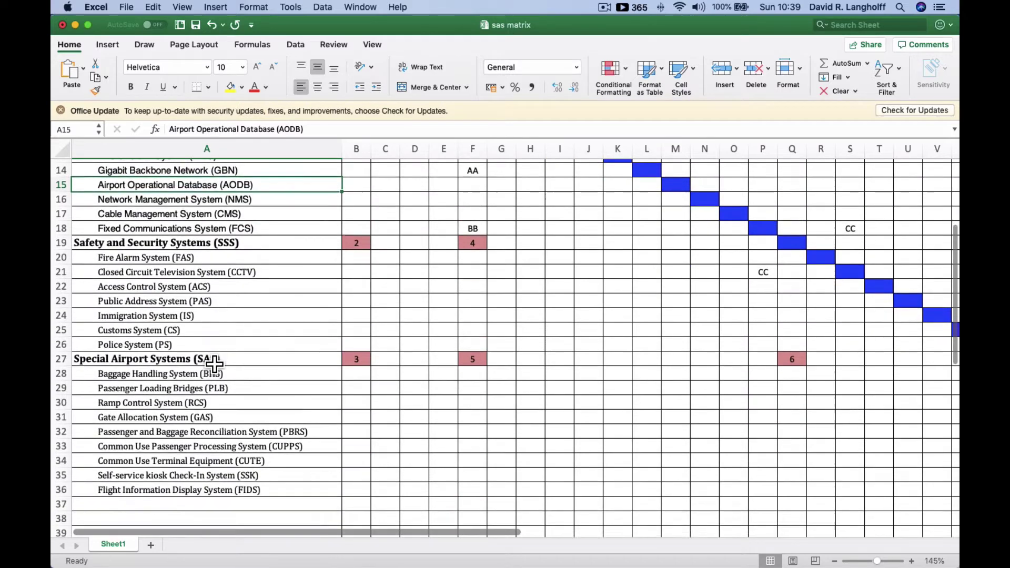
{"action": "scroll", "coordinate": [214, 364], "scroll_direction": "down", "scroll_amount": 1}
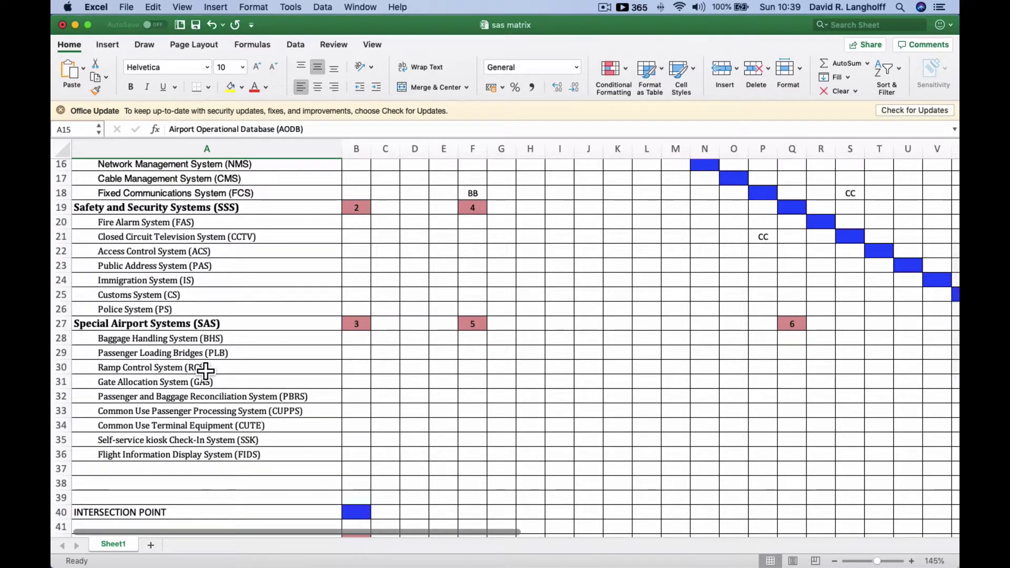
{"action": "scroll", "coordinate": [205, 371], "scroll_direction": "up", "scroll_amount": 7}
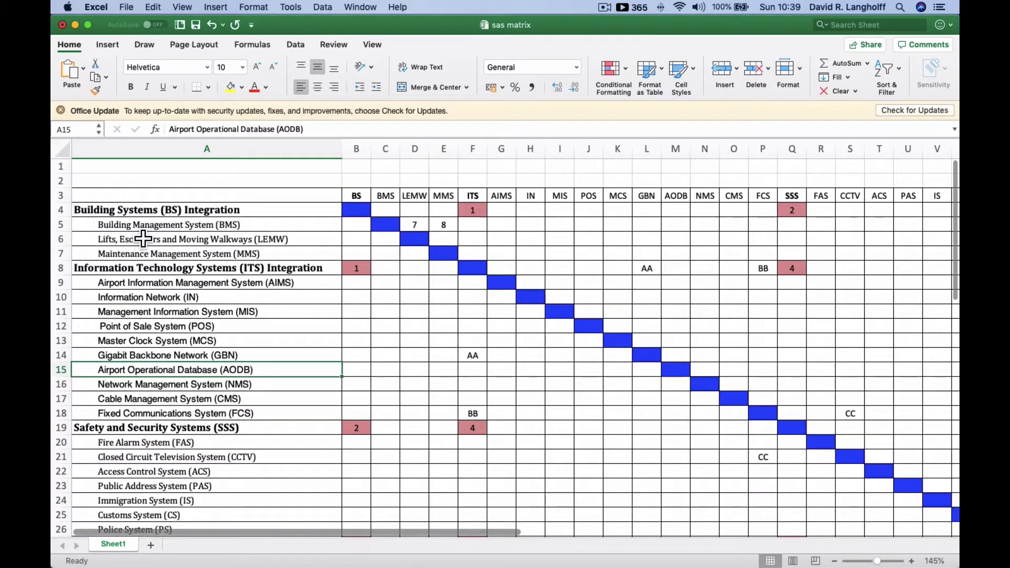
{"action": "scroll", "coordinate": [222, 238], "scroll_direction": "down", "scroll_amount": 1}
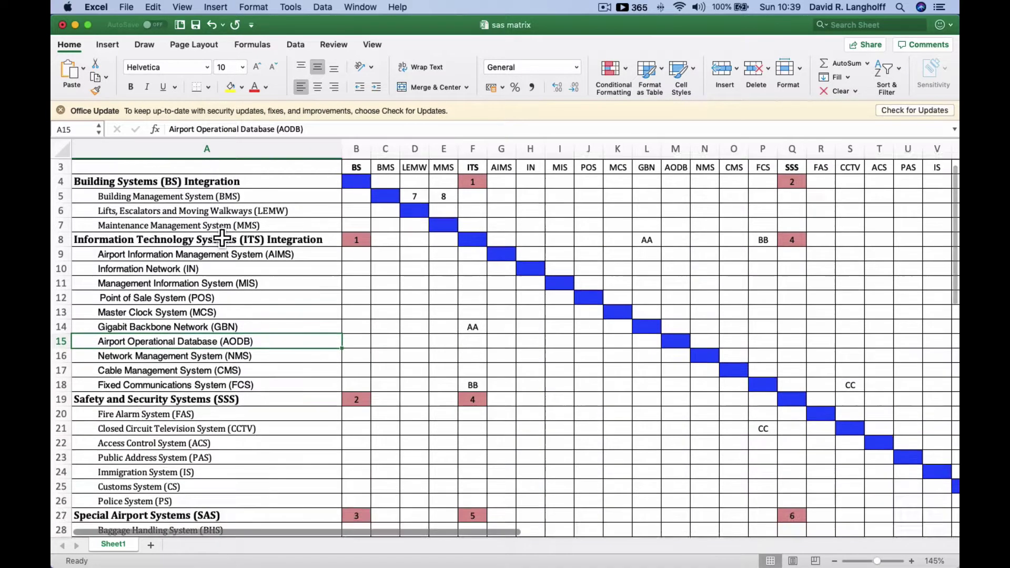
{"action": "scroll", "coordinate": [223, 235], "scroll_direction": "down", "scroll_amount": 5}
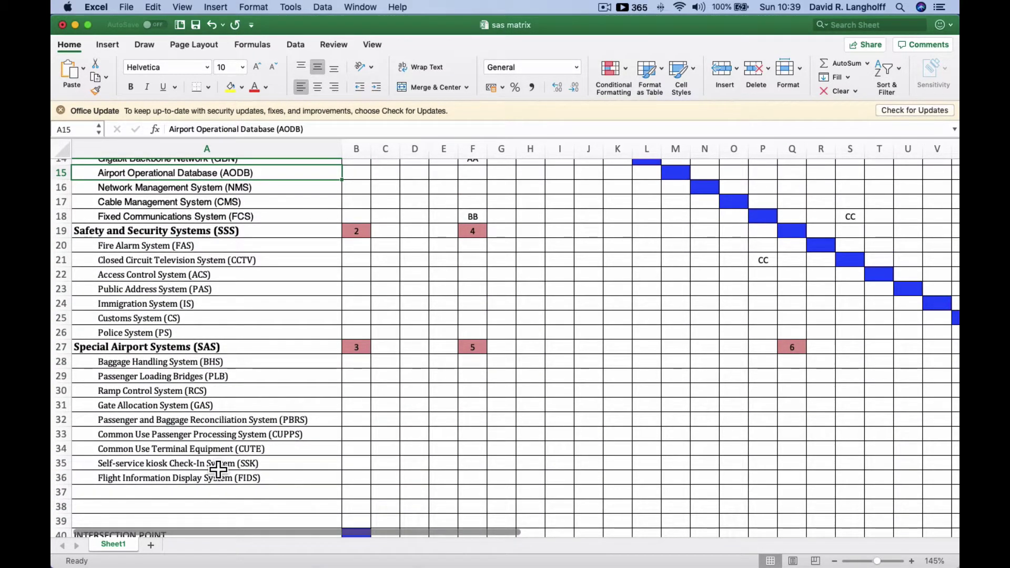
{"action": "scroll", "coordinate": [218, 470], "scroll_direction": "up", "scroll_amount": 6}
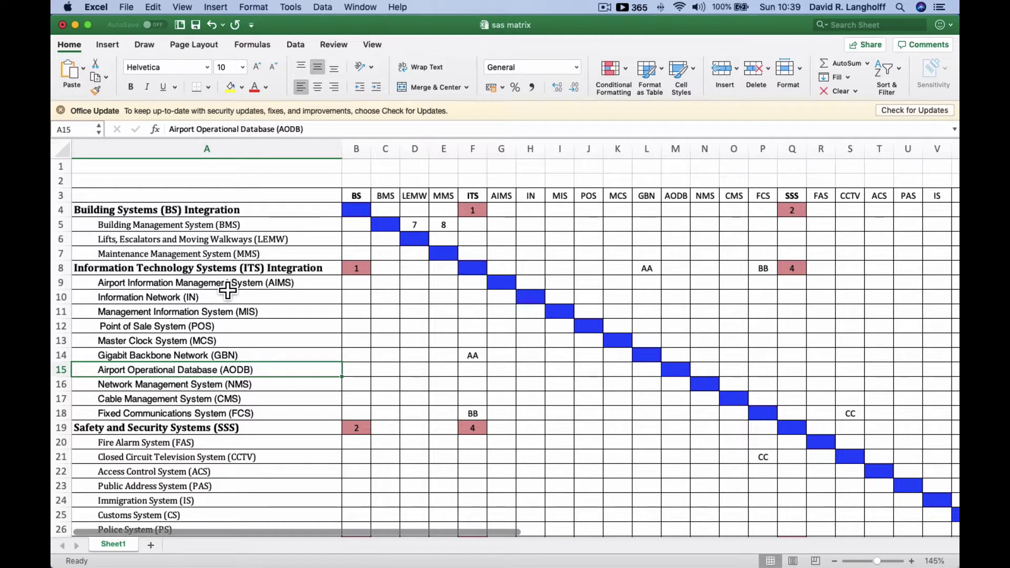
{"action": "scroll", "coordinate": [205, 283], "scroll_direction": "down", "scroll_amount": 10}
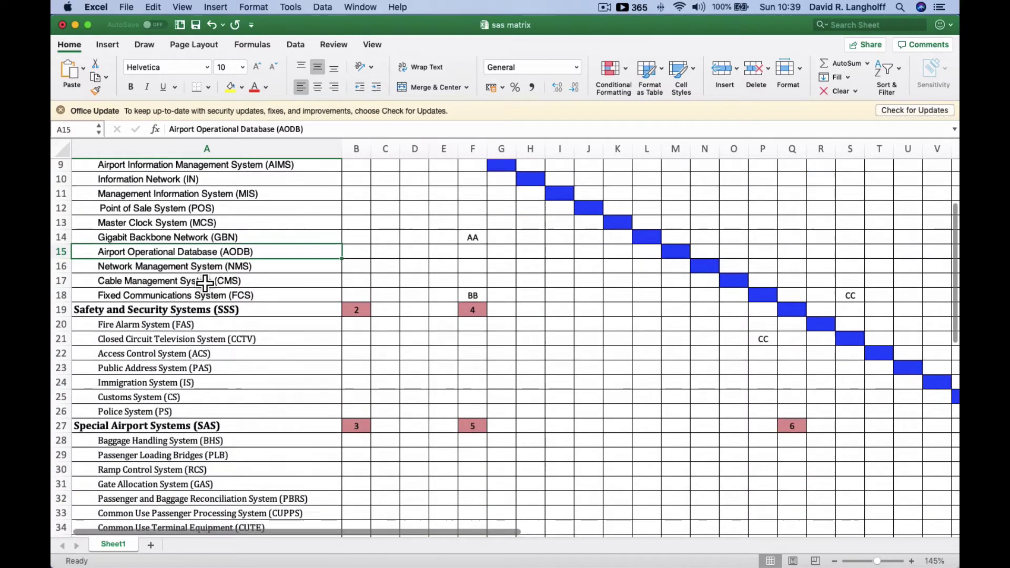
{"action": "scroll", "coordinate": [206, 283], "scroll_direction": "up", "scroll_amount": 10}
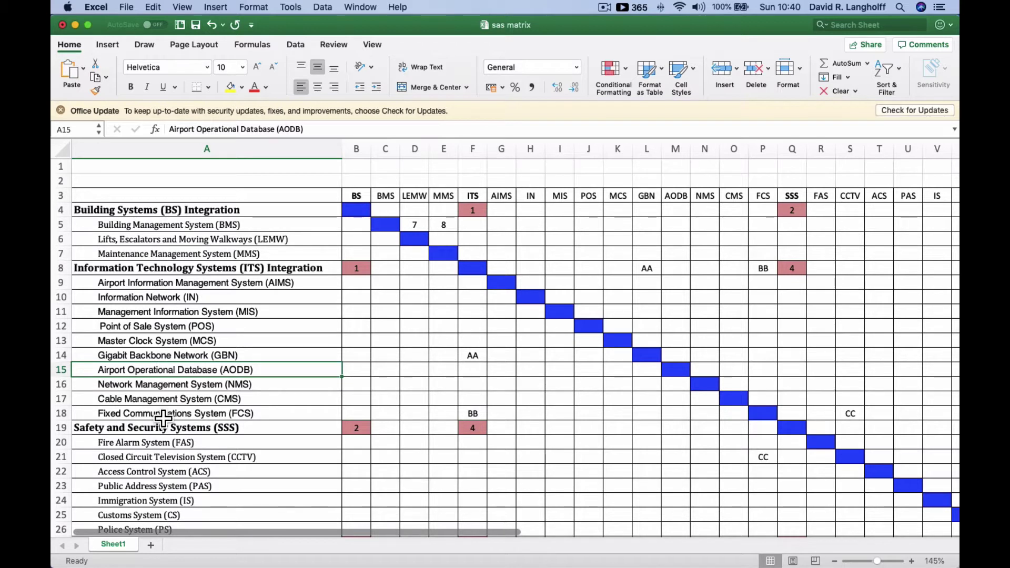
{"action": "left_click", "coordinate": [157, 304]}
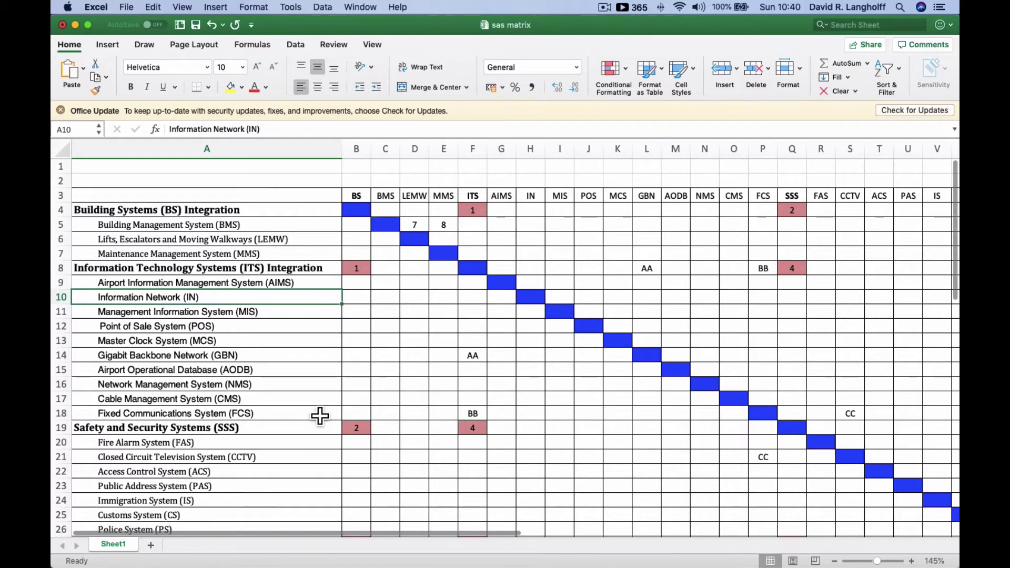
{"action": "scroll", "coordinate": [239, 439], "scroll_direction": "down", "scroll_amount": 4}
{"action": "scroll", "coordinate": [232, 437], "scroll_direction": "up", "scroll_amount": 4}
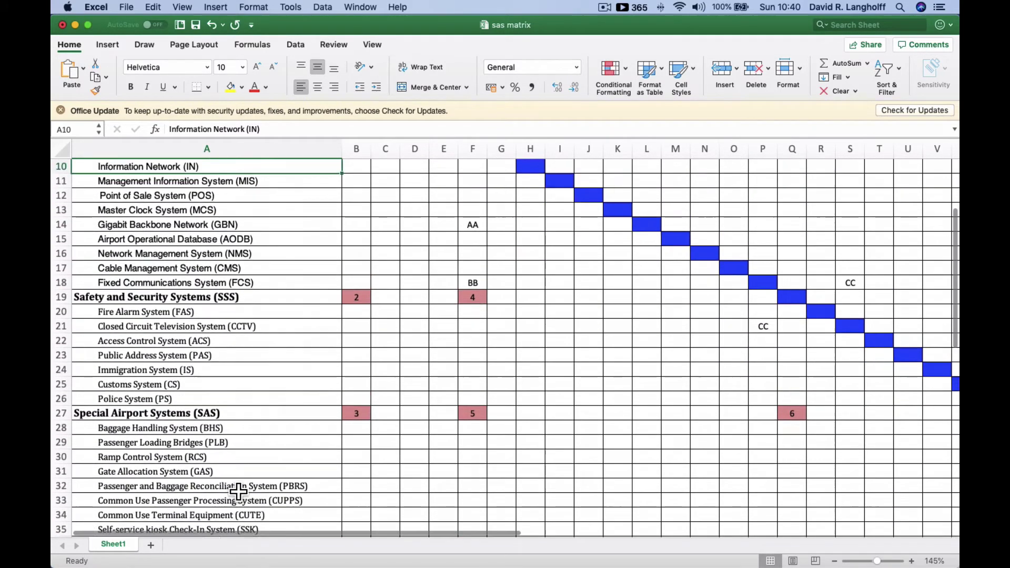